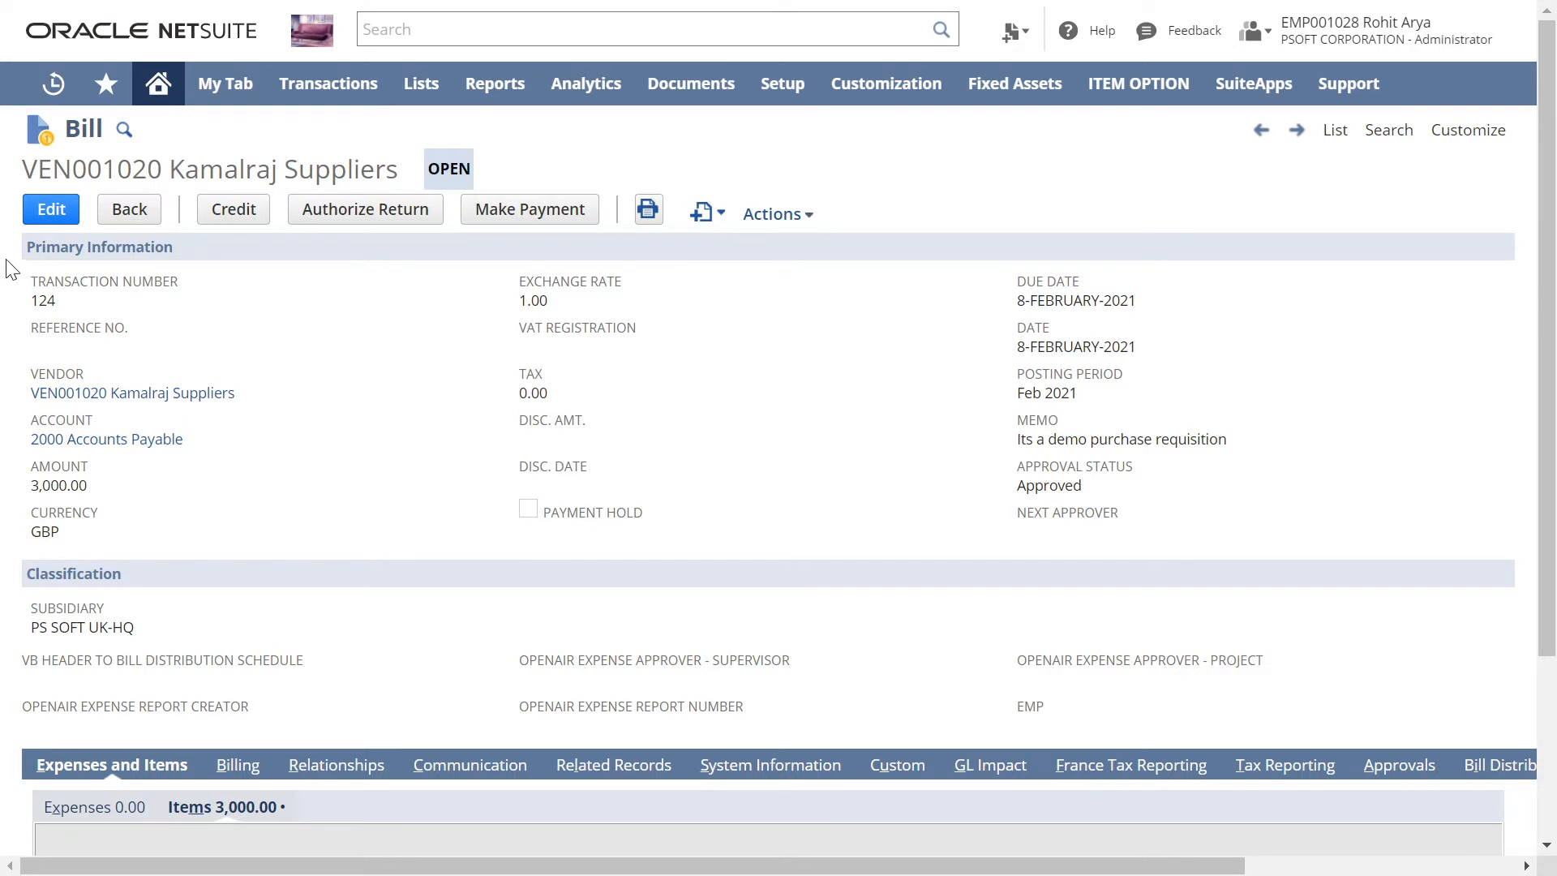
# Step: Put the open Kamalraj Suppliers bill on payment hold and save the bill
pyautogui.click(52, 209)
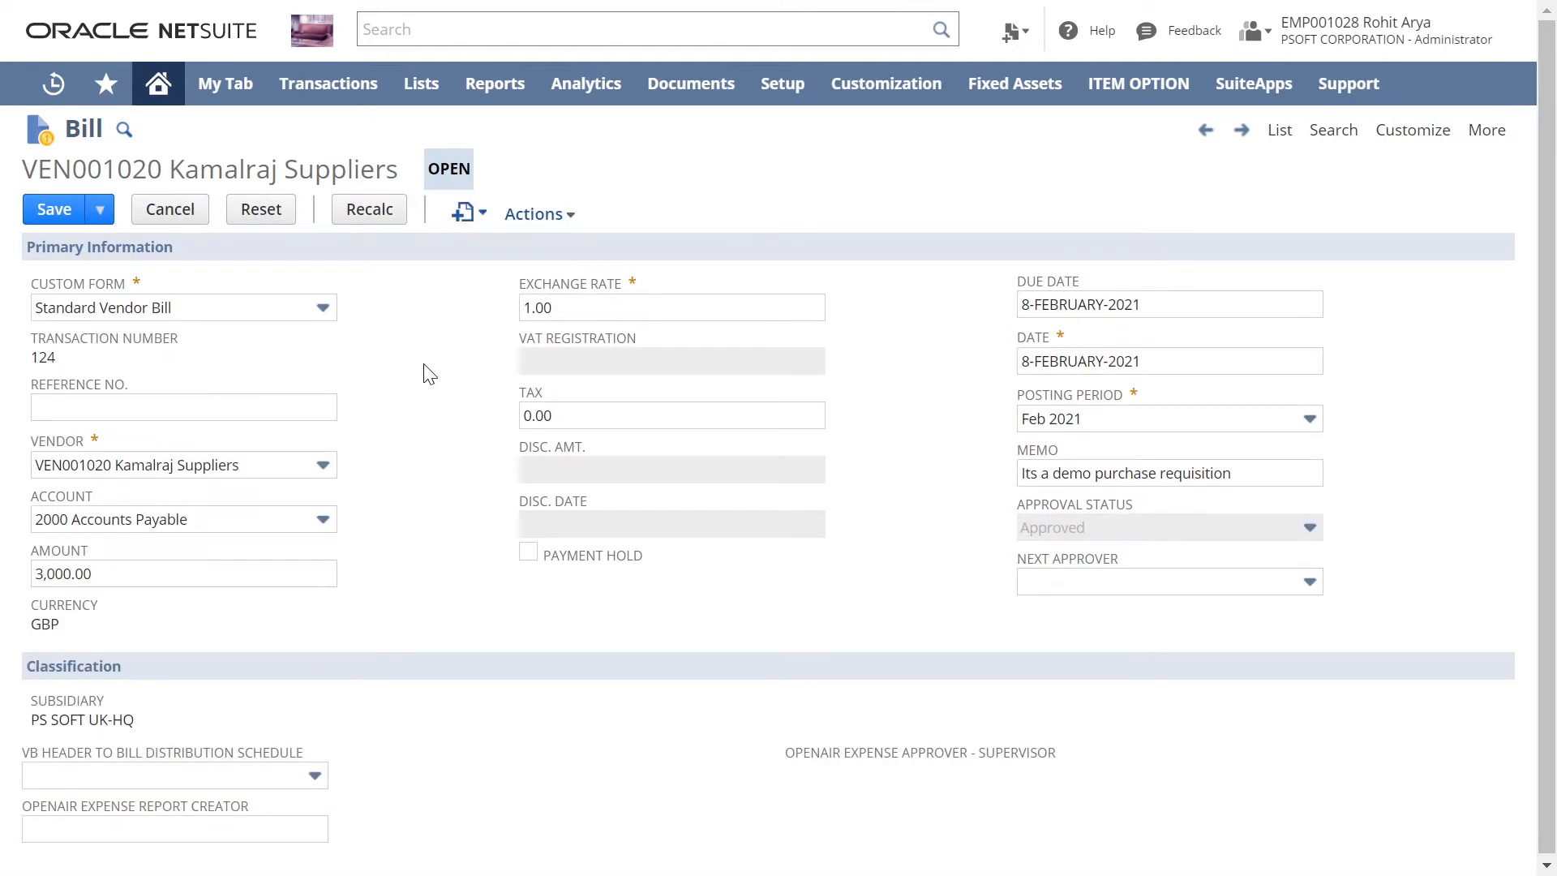
pyautogui.click(525, 558)
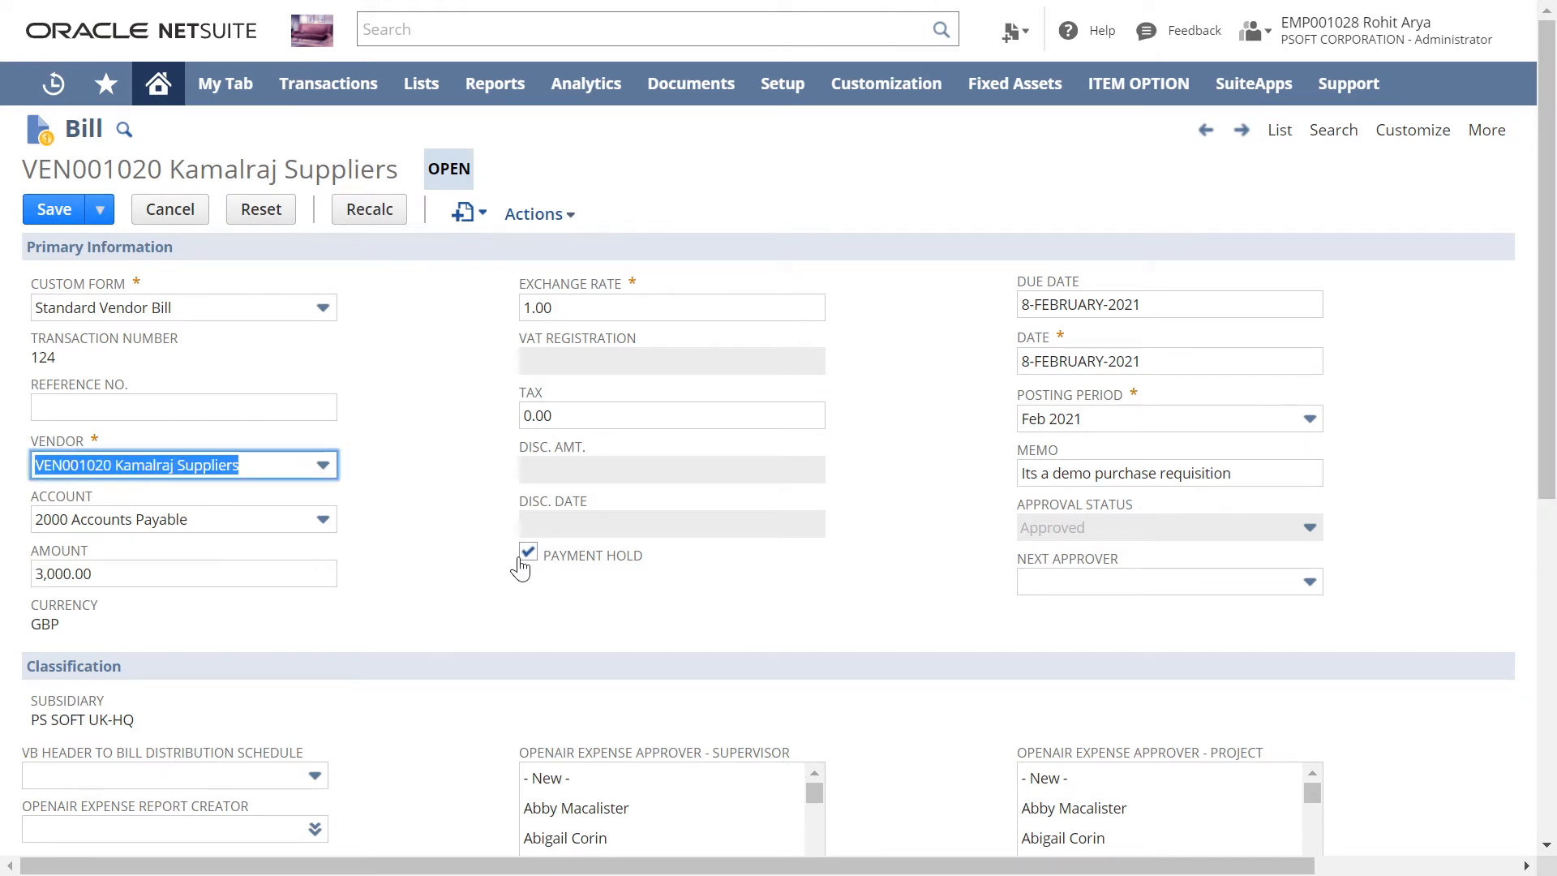
pyautogui.click(43, 217)
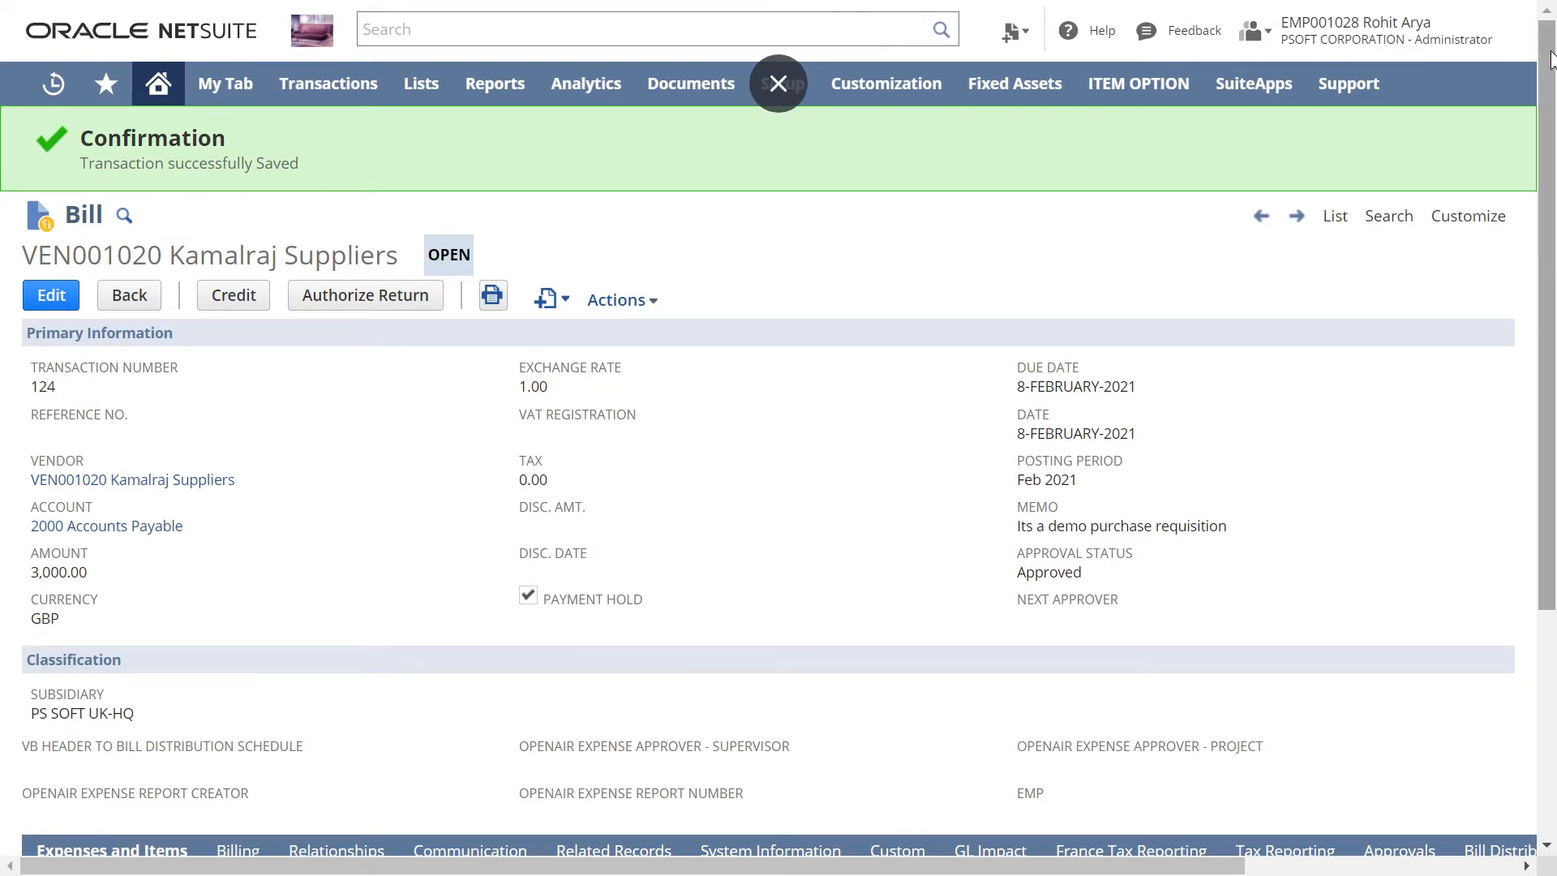
pyautogui.moveTo(1550, 57)
pyautogui.mouseDown()
pyautogui.moveTo(1549, 185)
pyautogui.moveTo(1547, 68)
pyautogui.mouseUp()
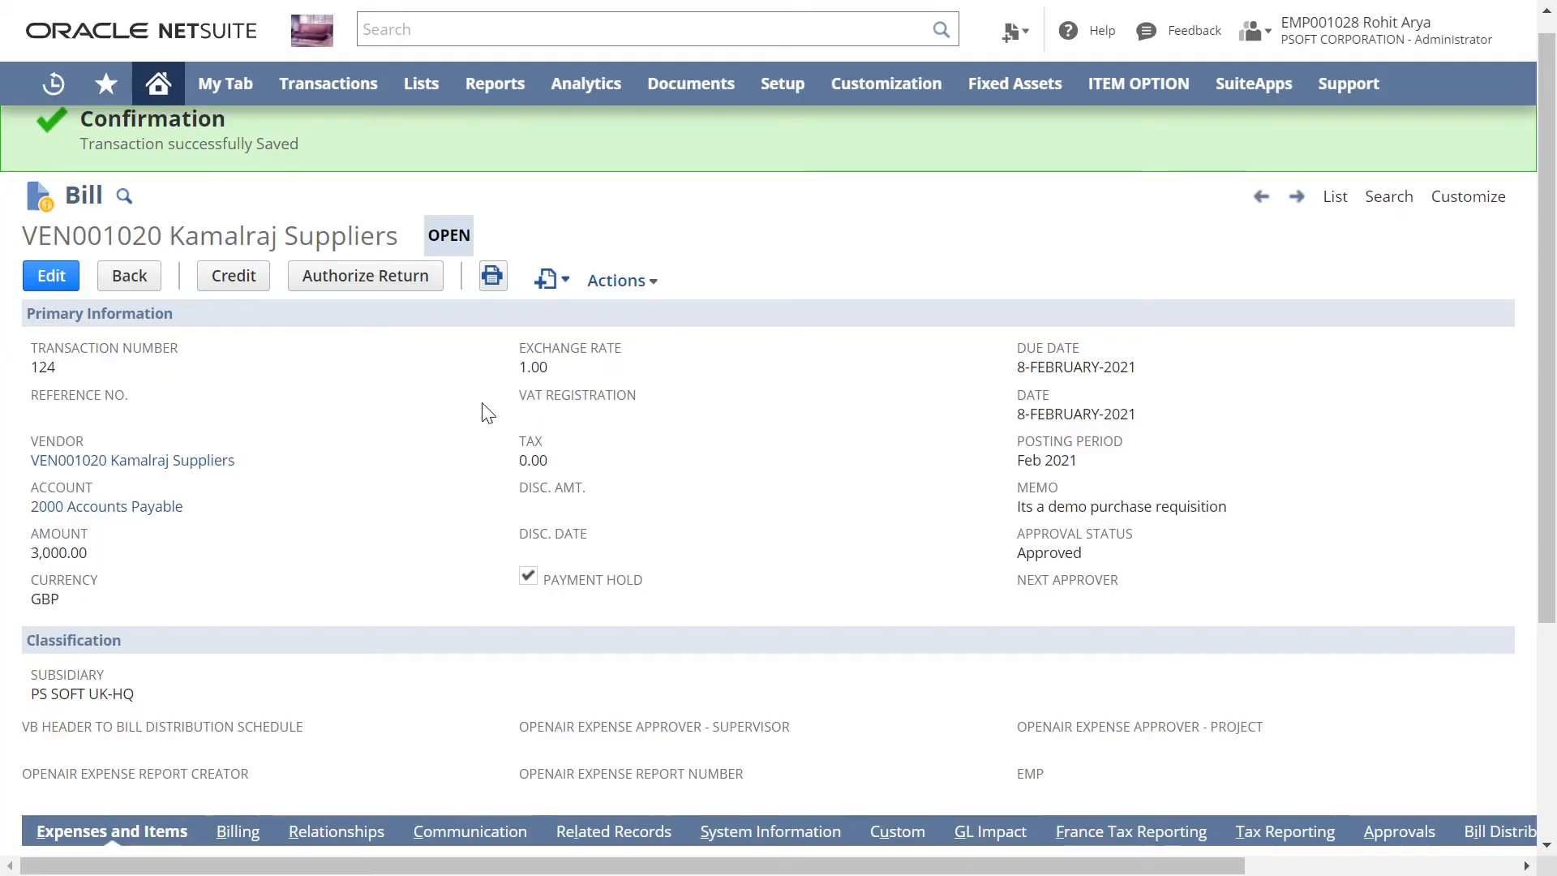
# Step: Open the Bill Payments page for paying multiple bills and let it reload, discarding unsaved data
pyautogui.click(156, 89)
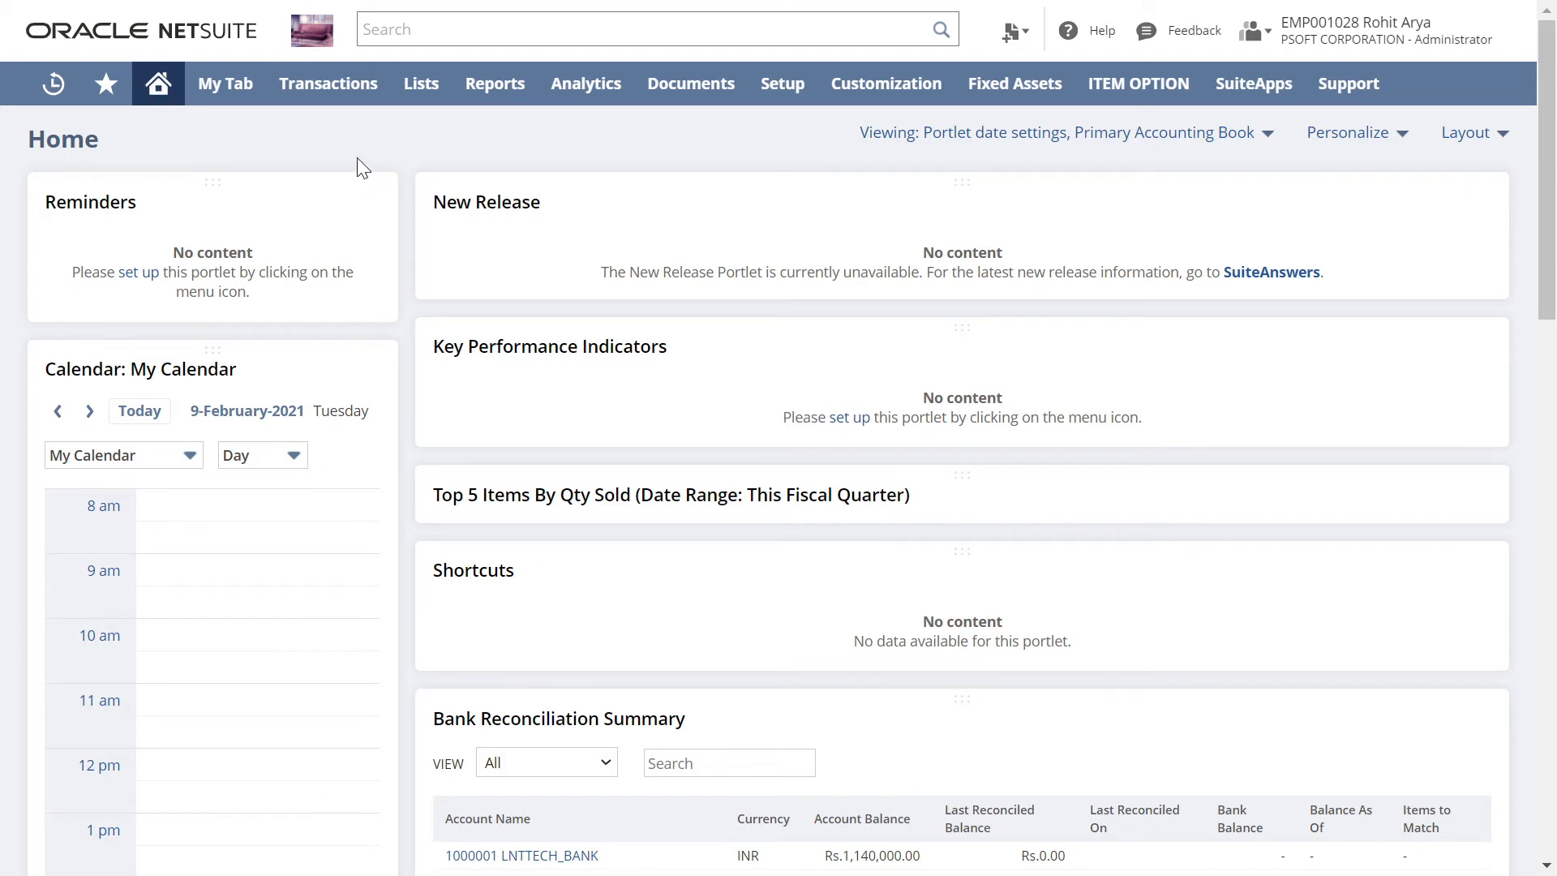
pyautogui.moveTo(328, 93)
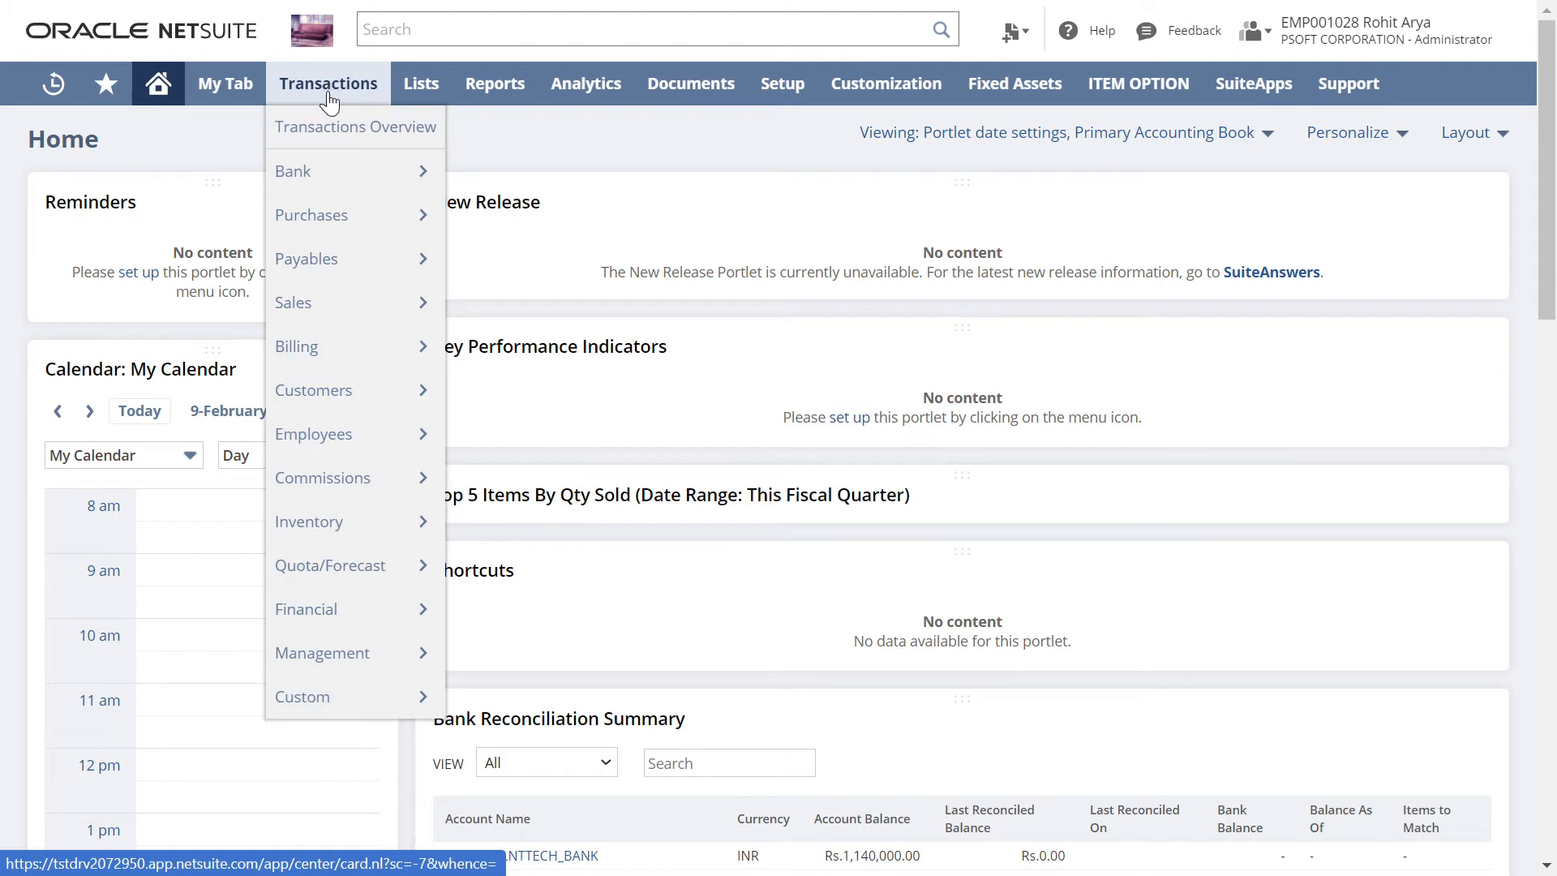
pyautogui.moveTo(313, 296)
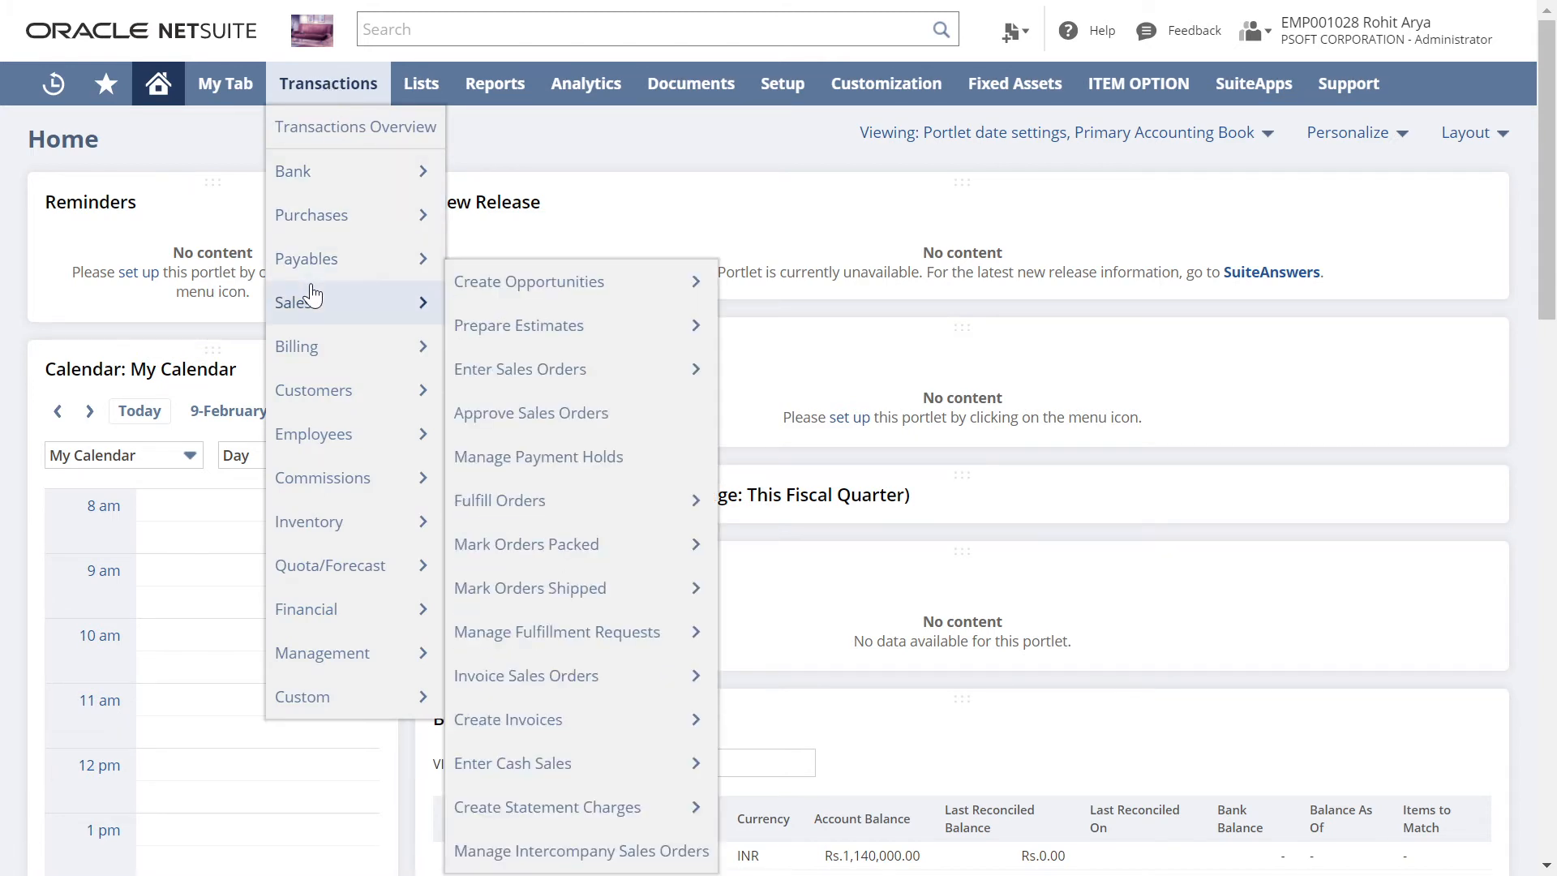
pyautogui.moveTo(352, 265)
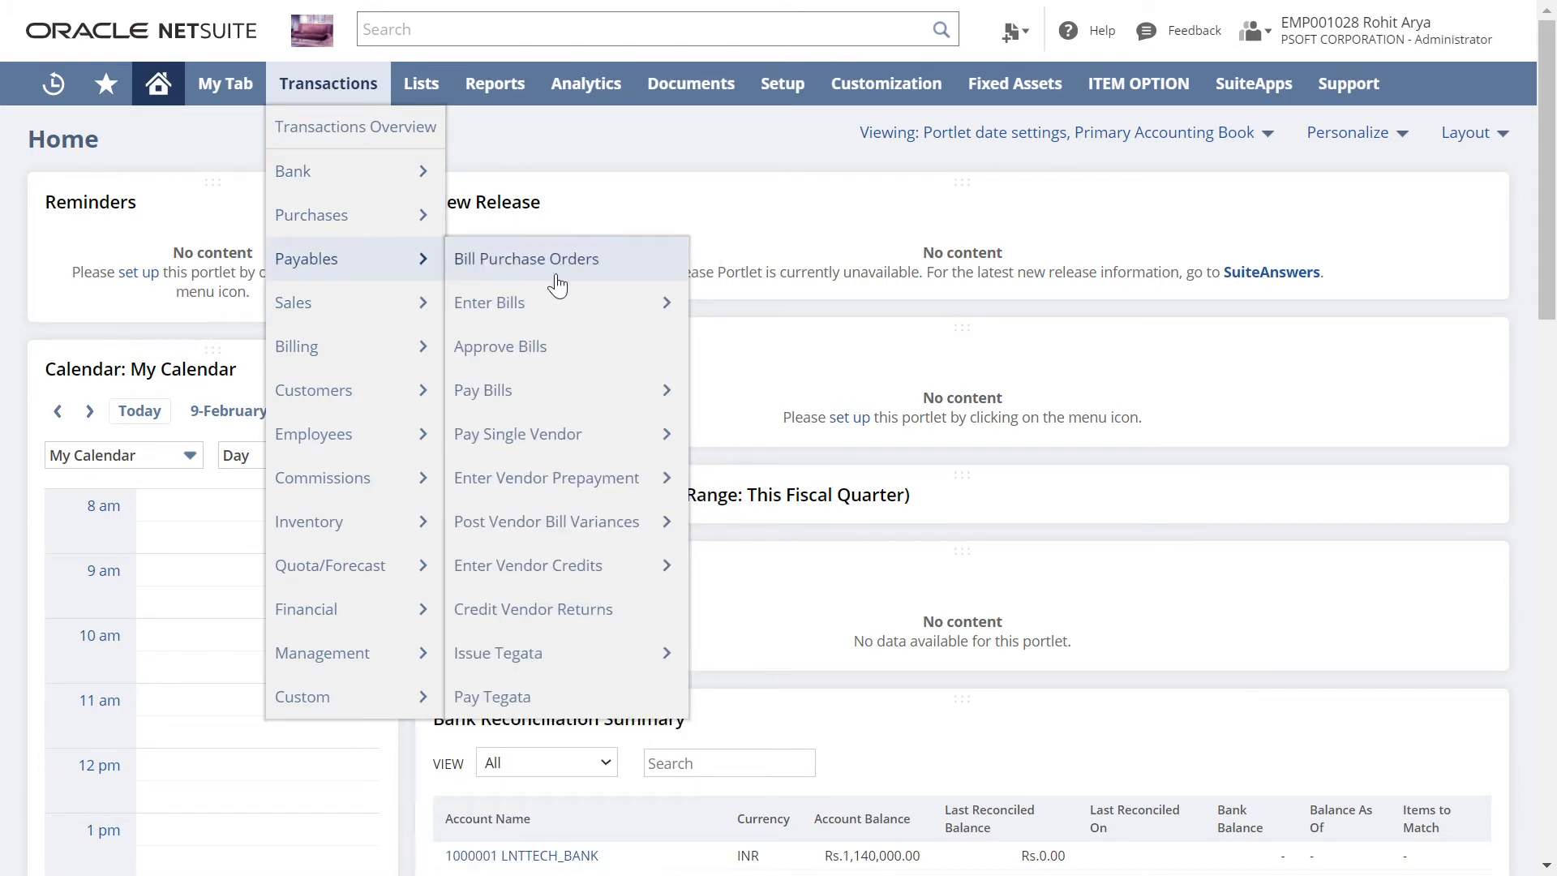
pyautogui.moveTo(563, 405)
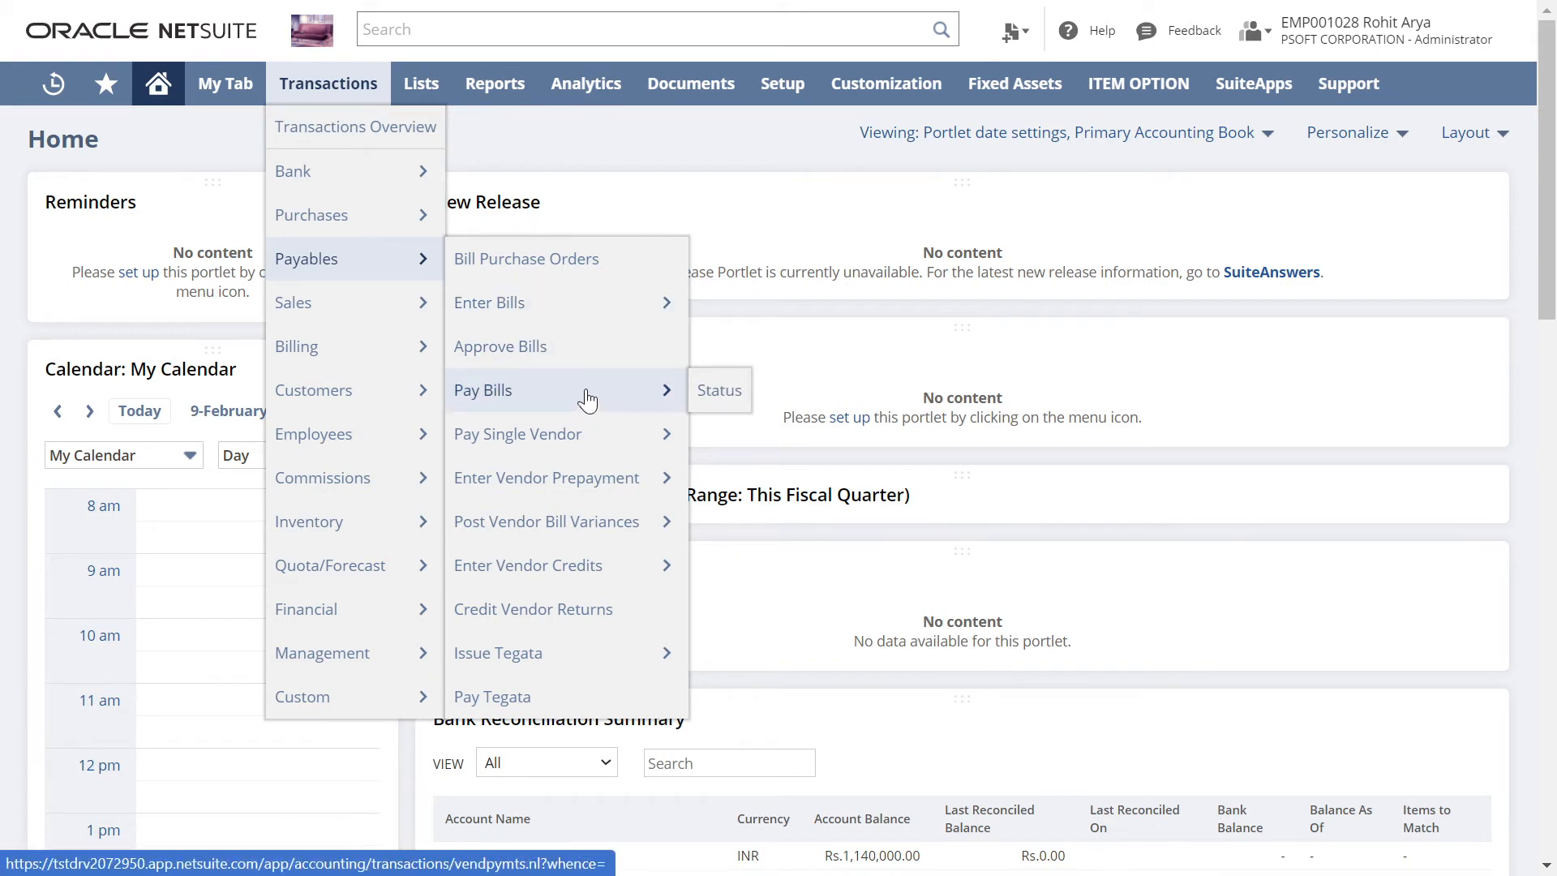
pyautogui.click(587, 399)
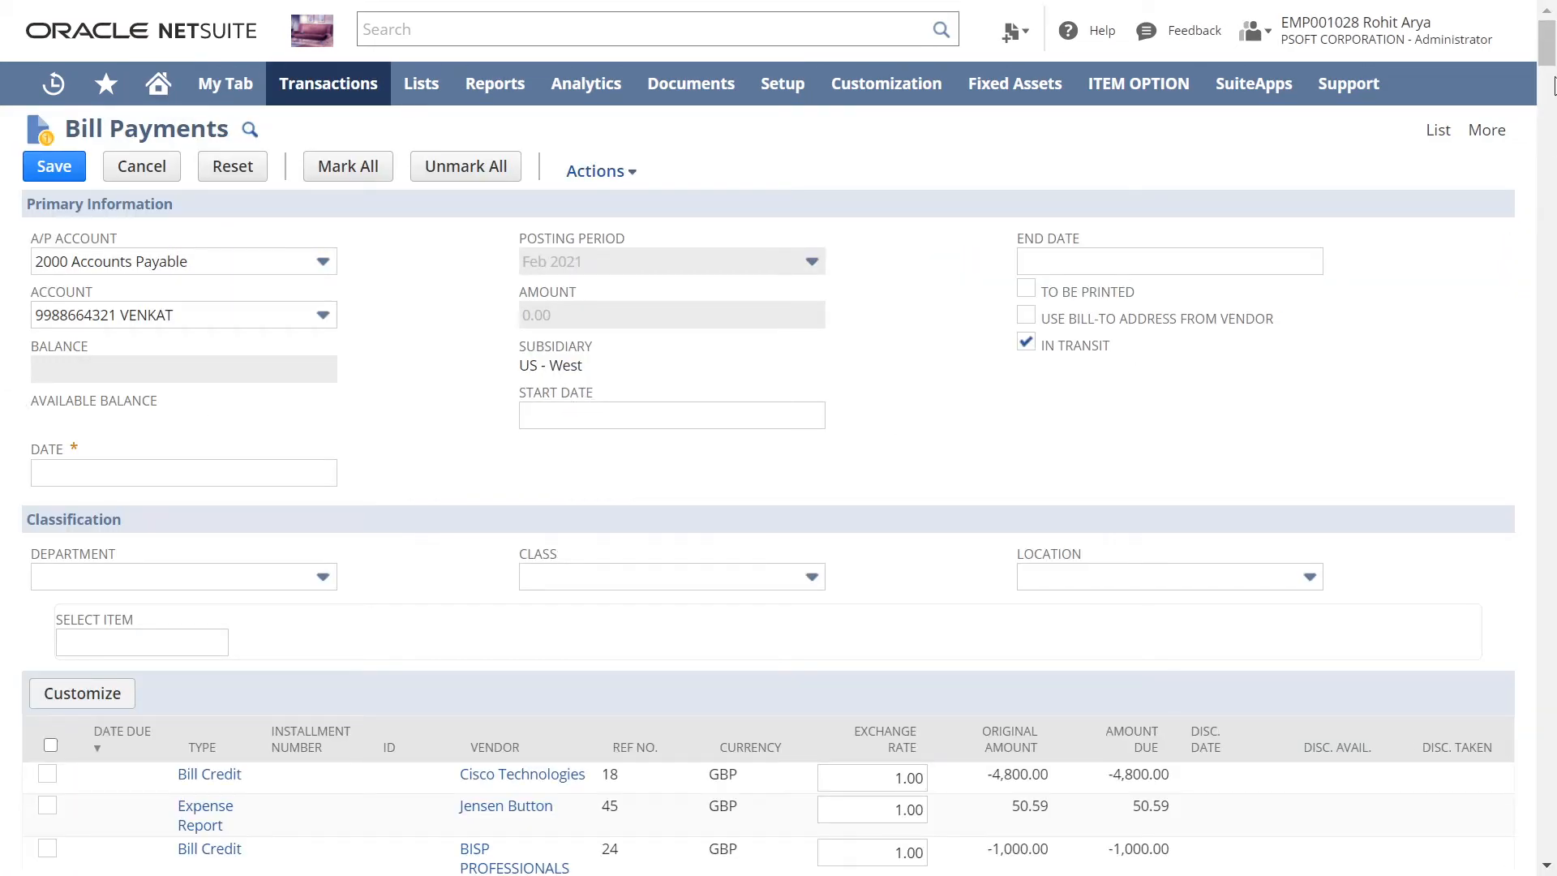
pyautogui.moveTo(1551, 50); pyautogui.dragTo(1553, 75)
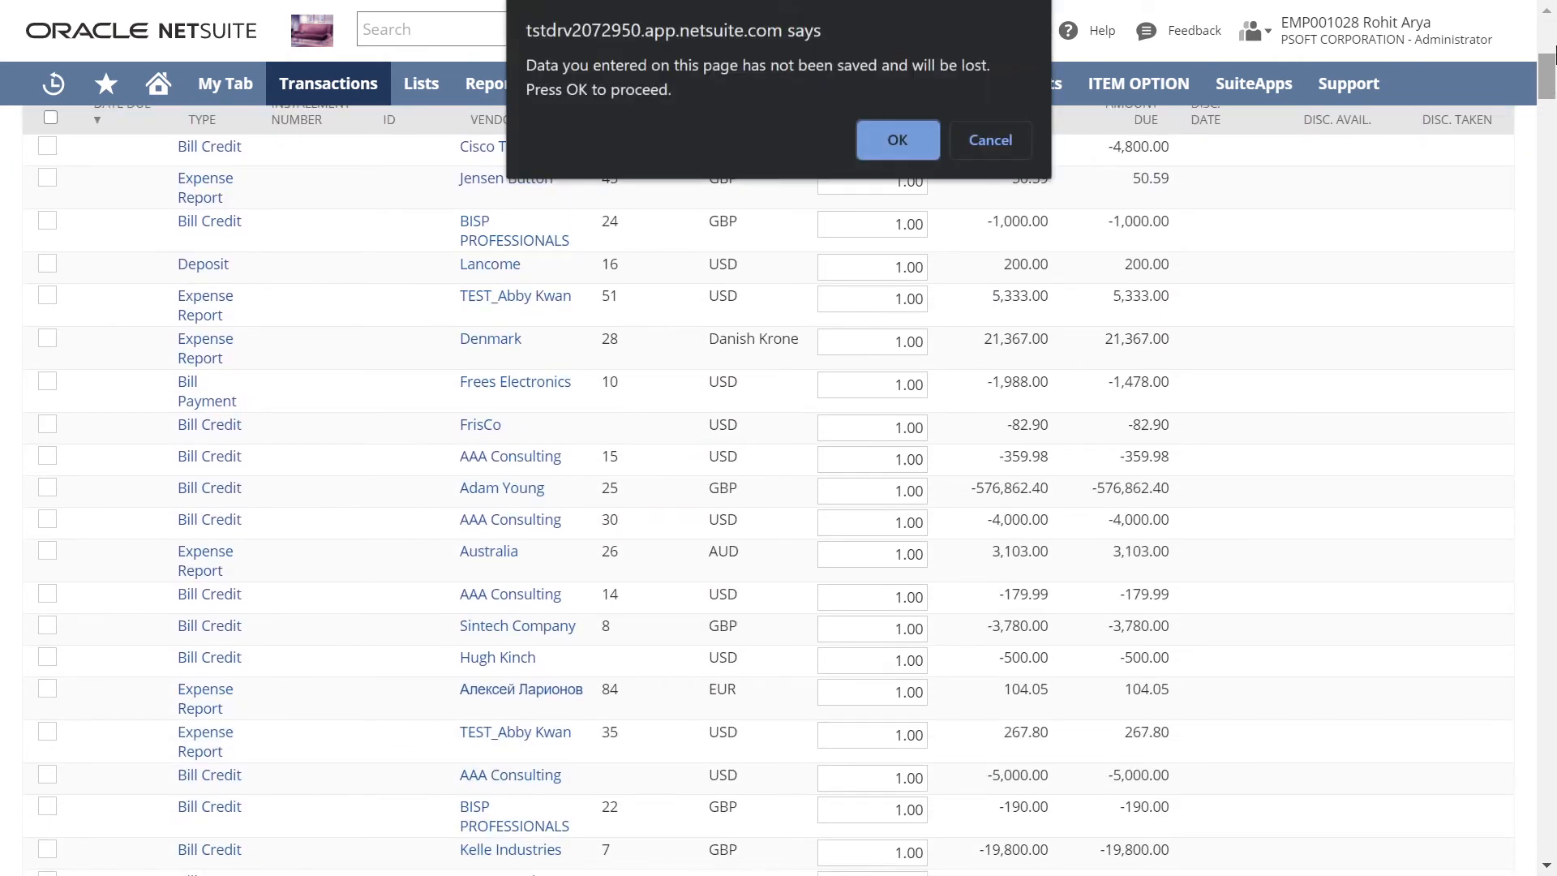
pyautogui.click(898, 139)
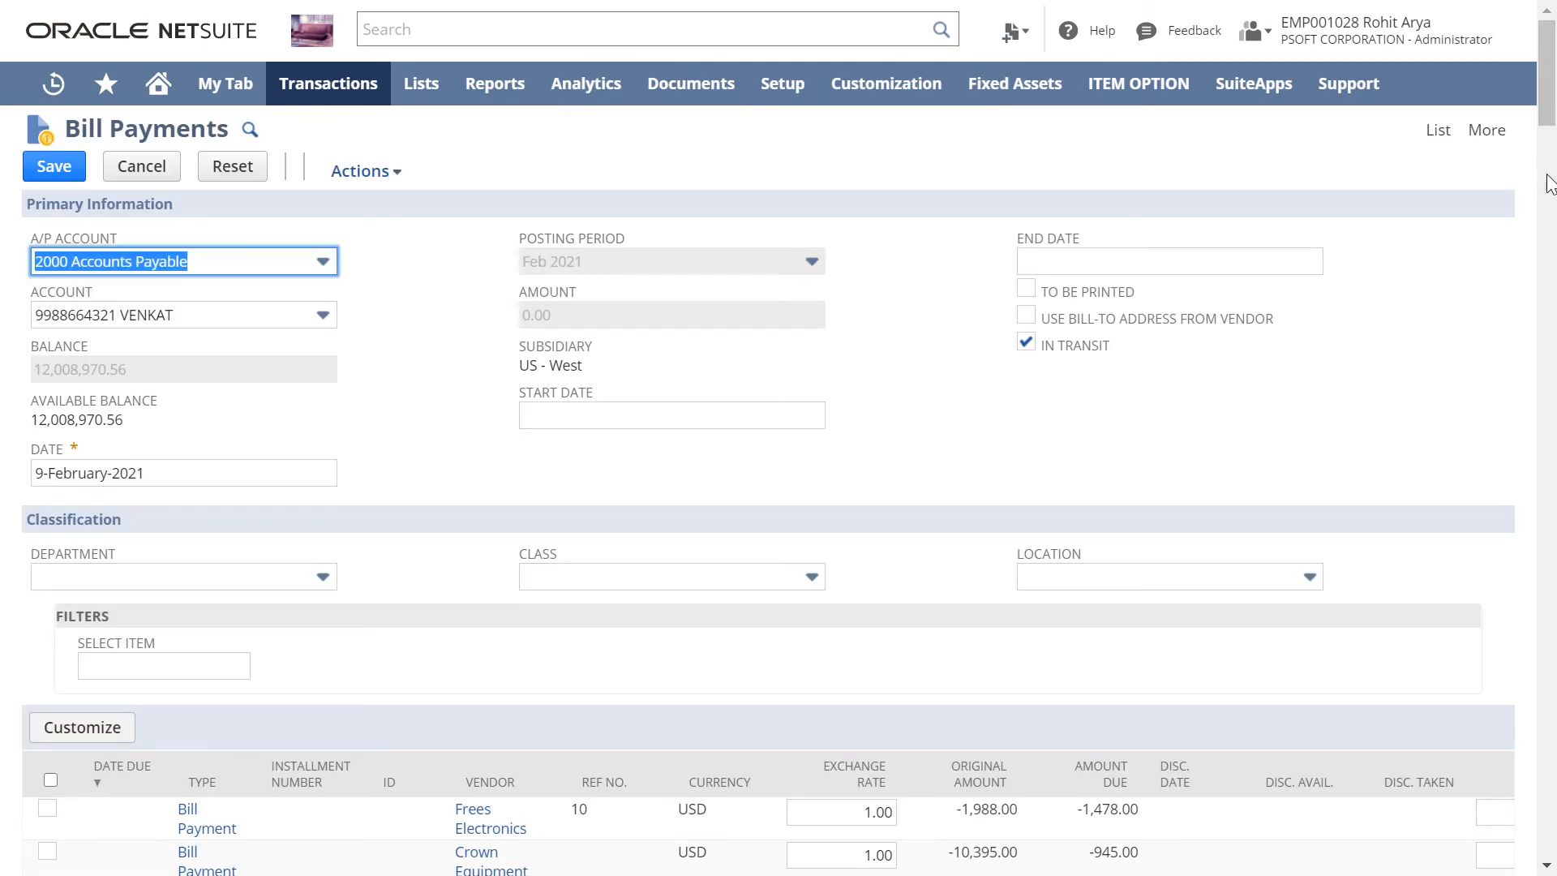
# Step: Mark the expense reports with reference numbers 37 and 52 for payment
pyautogui.moveTo(1551, 71); pyautogui.dragTo(1549, 161)
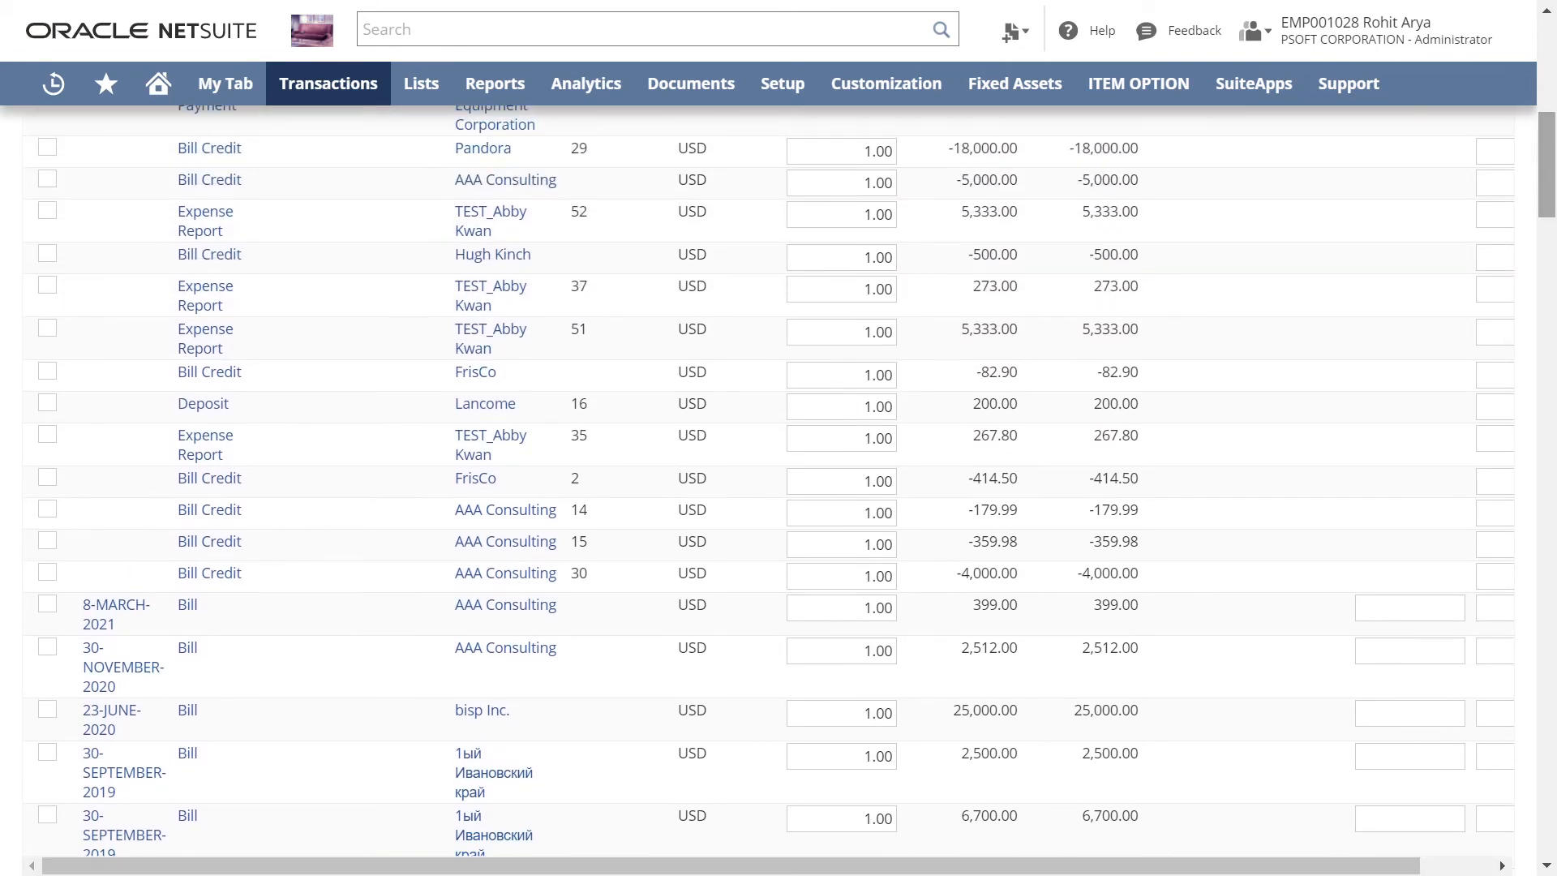
pyautogui.click(48, 286)
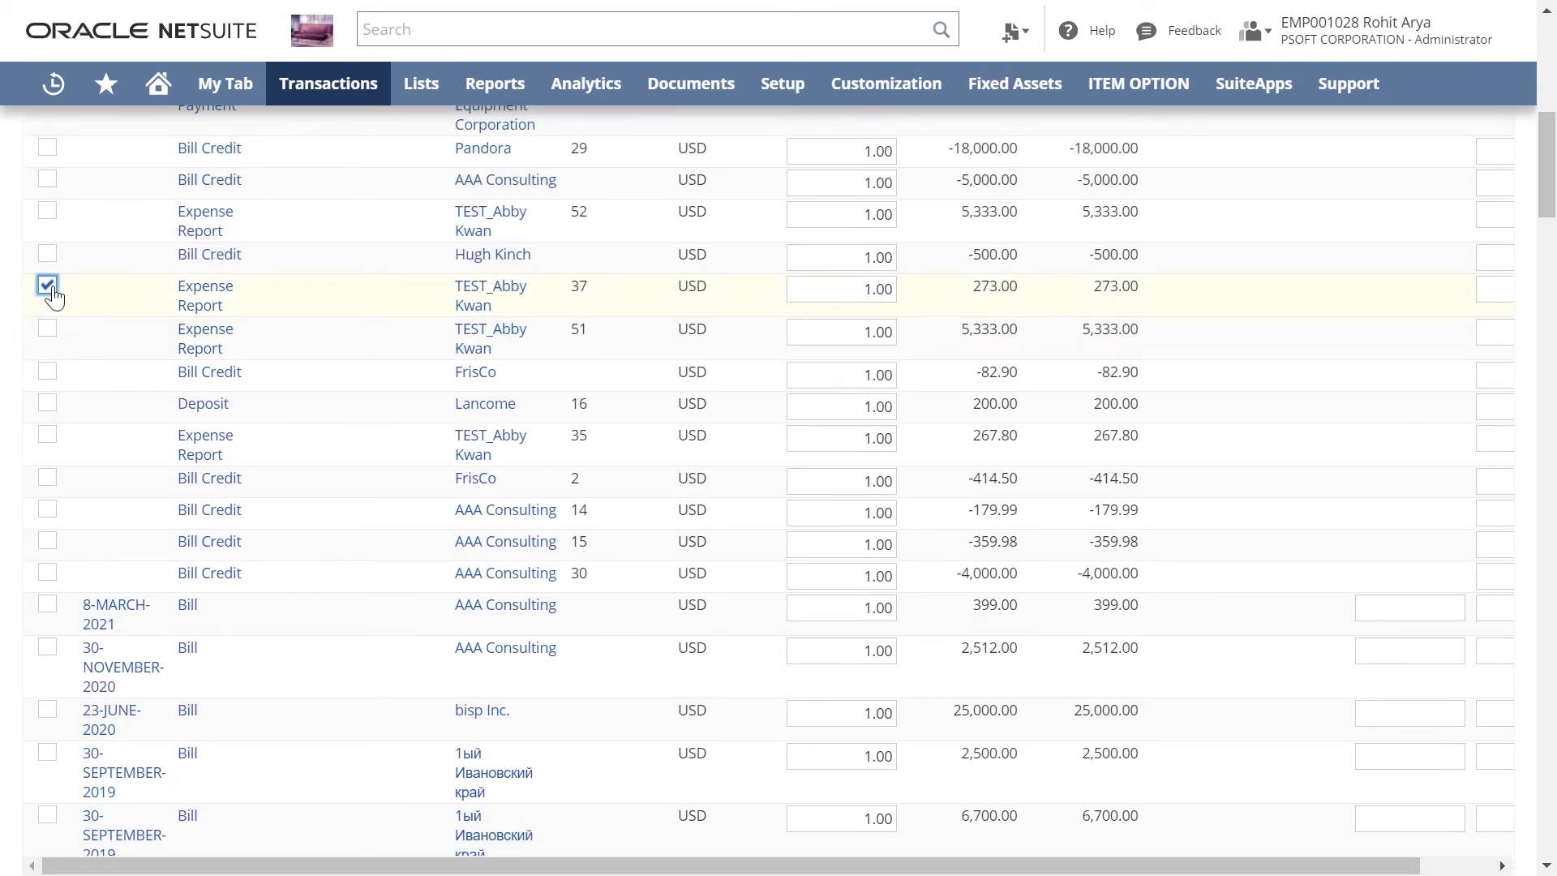
pyautogui.click(47, 213)
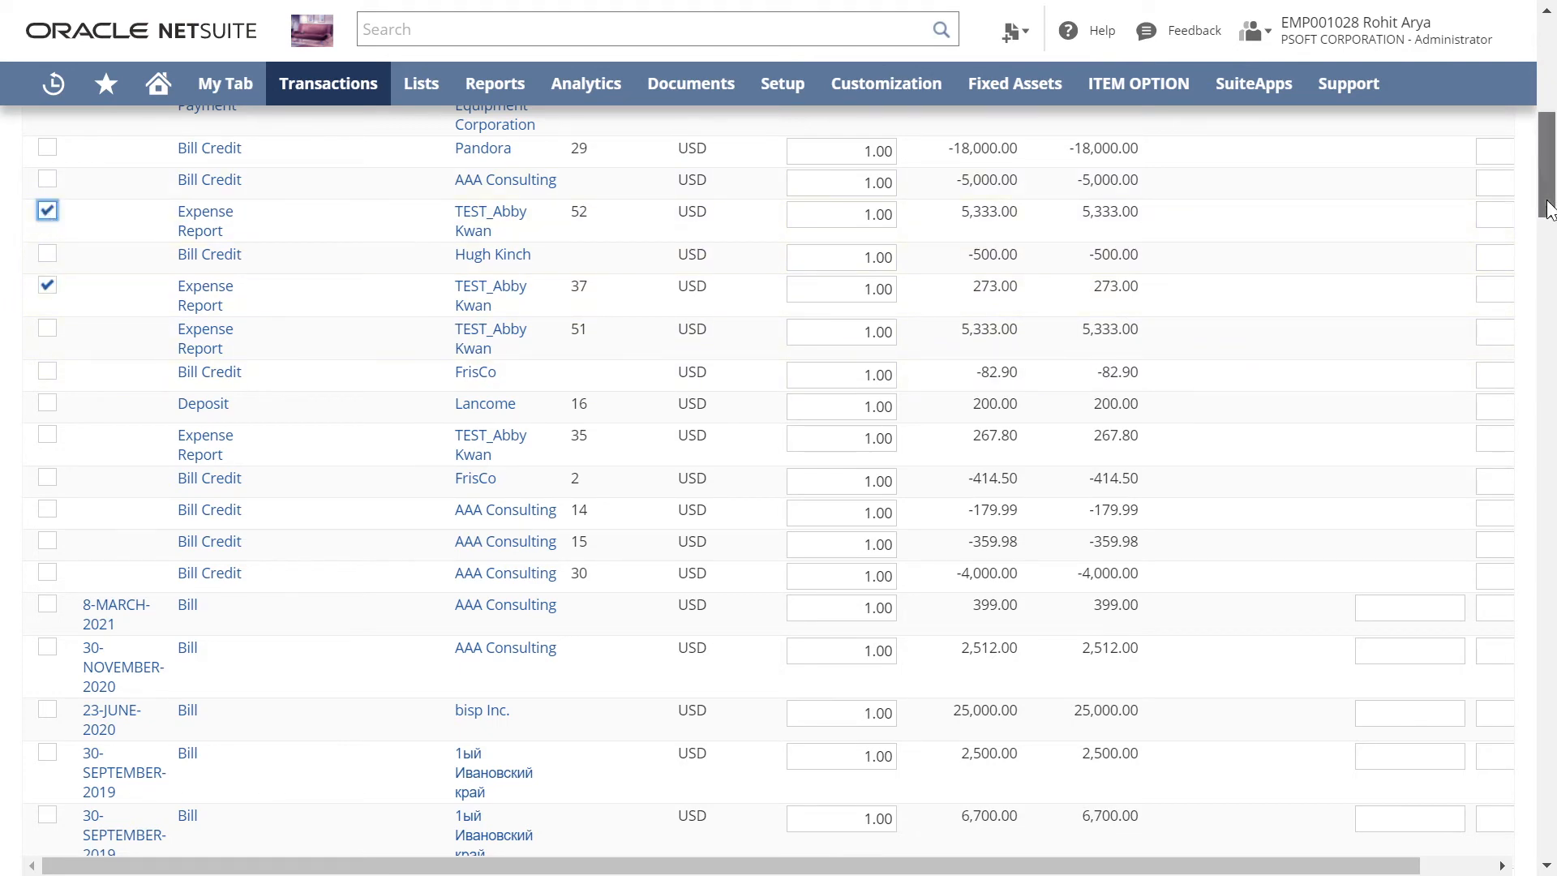
pyautogui.moveTo(1548, 207); pyautogui.dragTo(1549, 101)
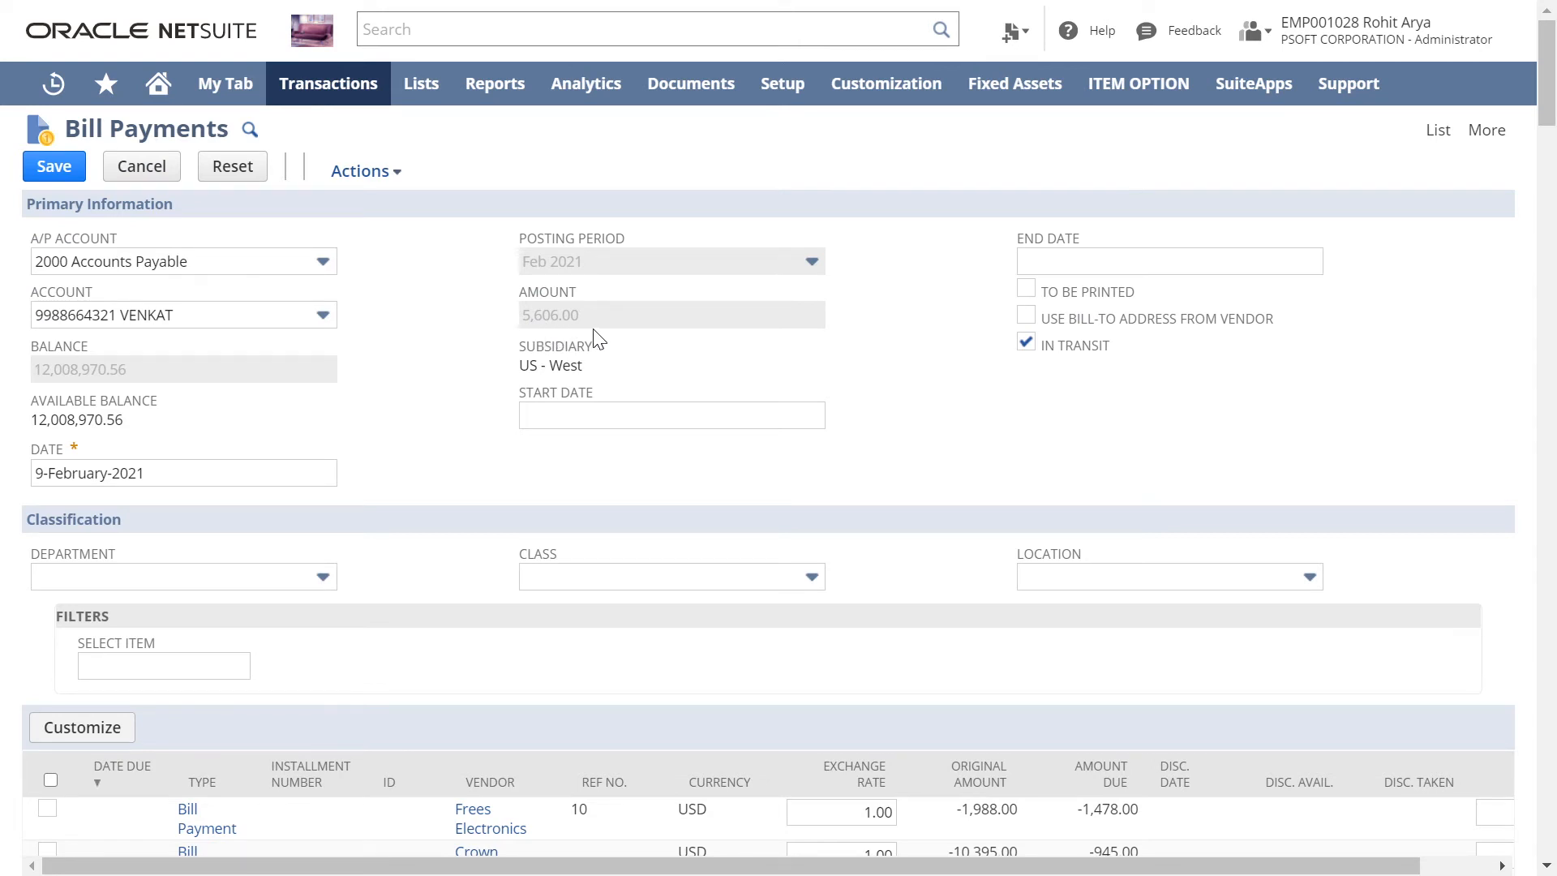
# Step: Turn off In Transit for the bill payments and look through the available payment accounts
pyautogui.click(1026, 341)
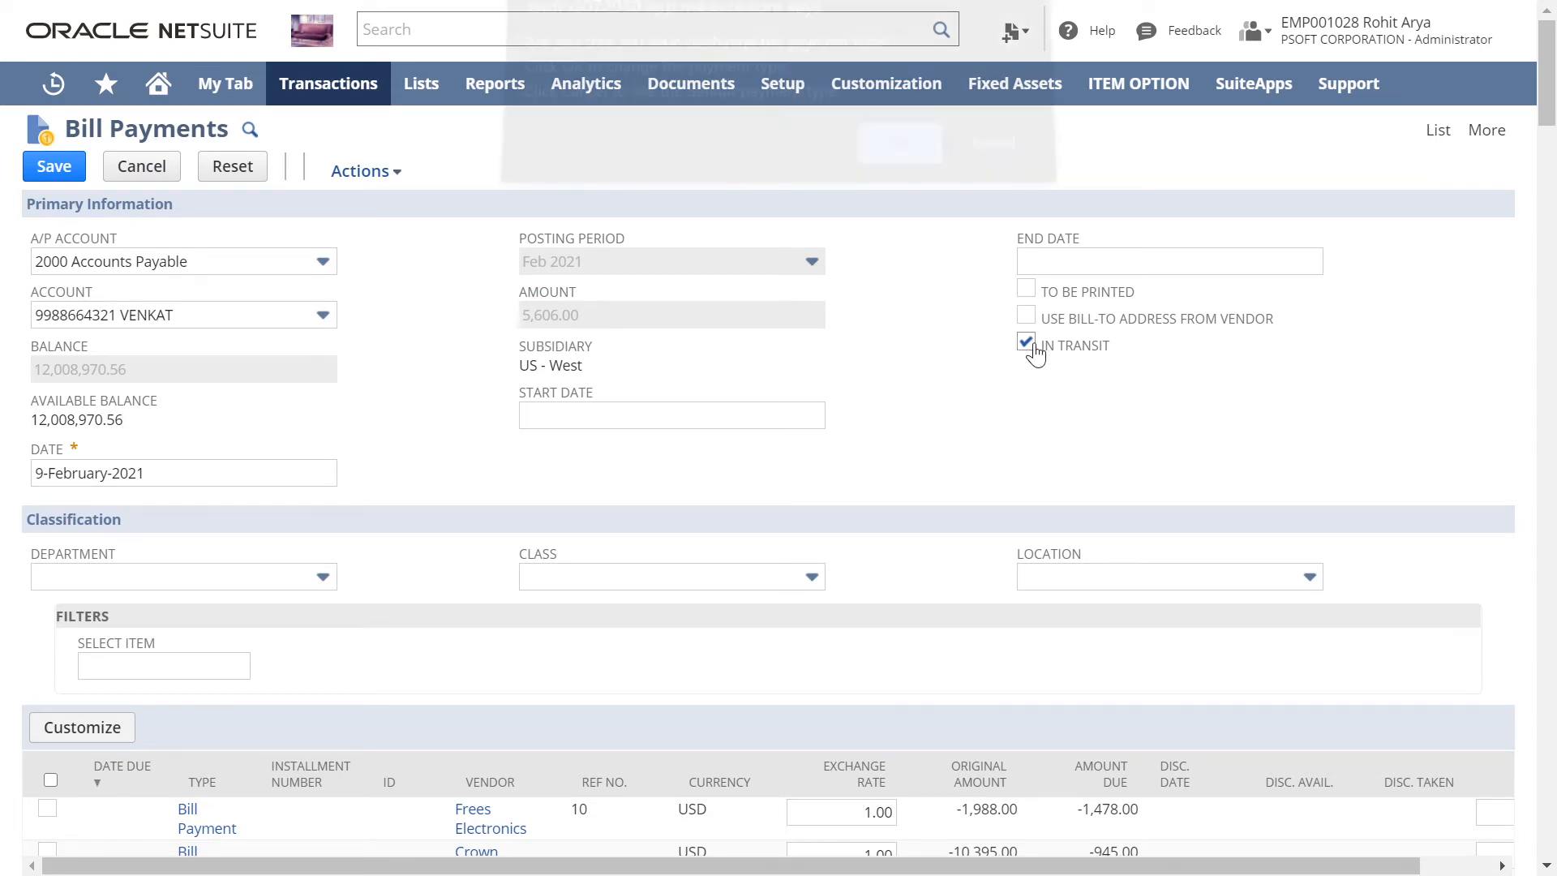
pyautogui.click(897, 172)
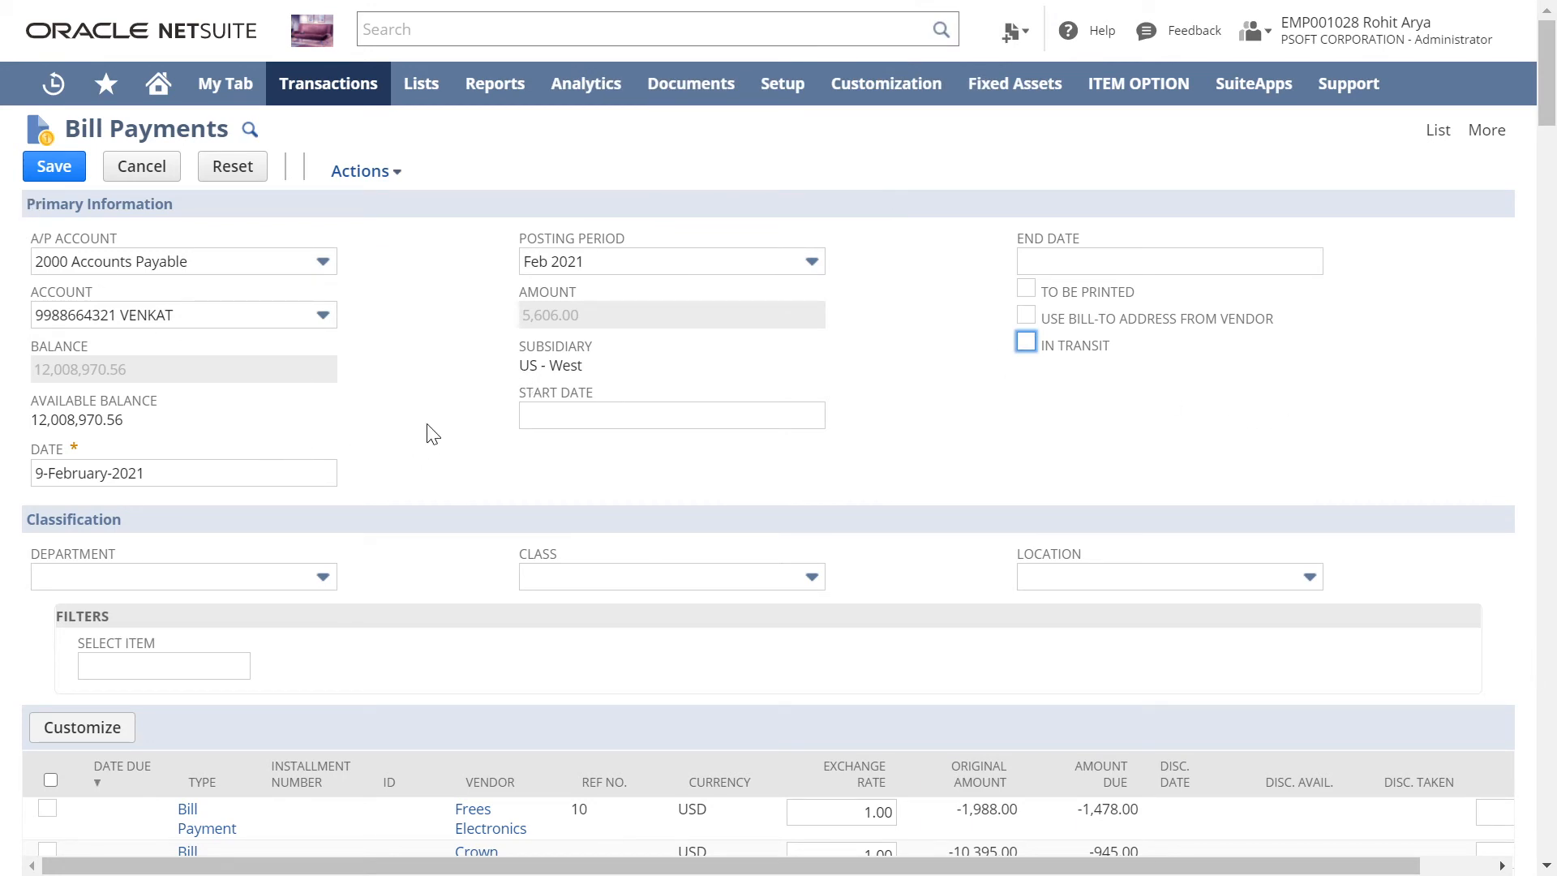
pyautogui.click(275, 323)
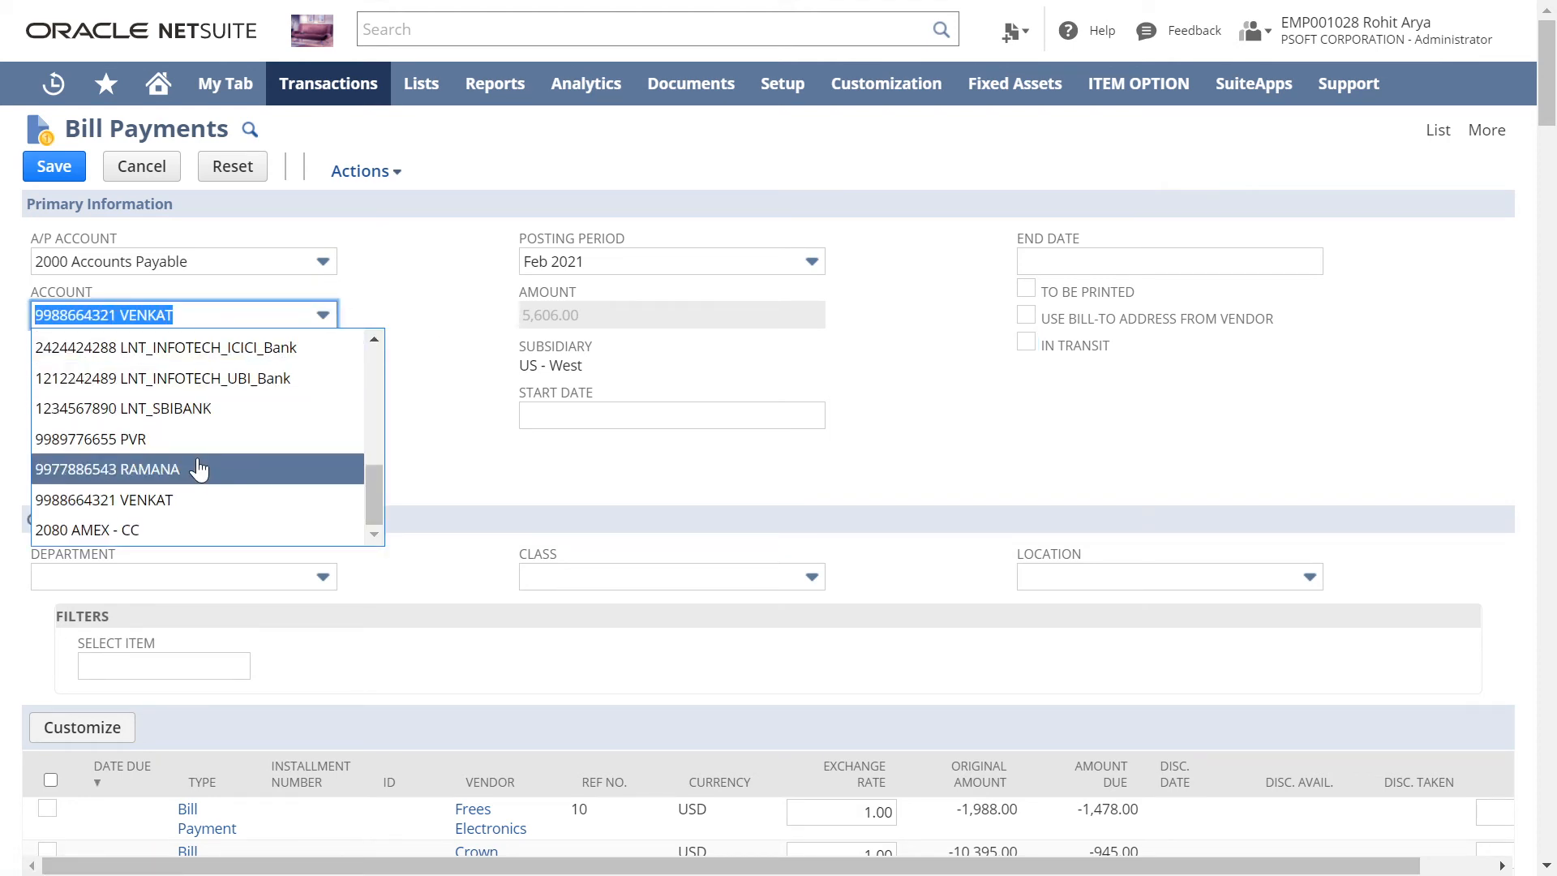
pyautogui.click(411, 266)
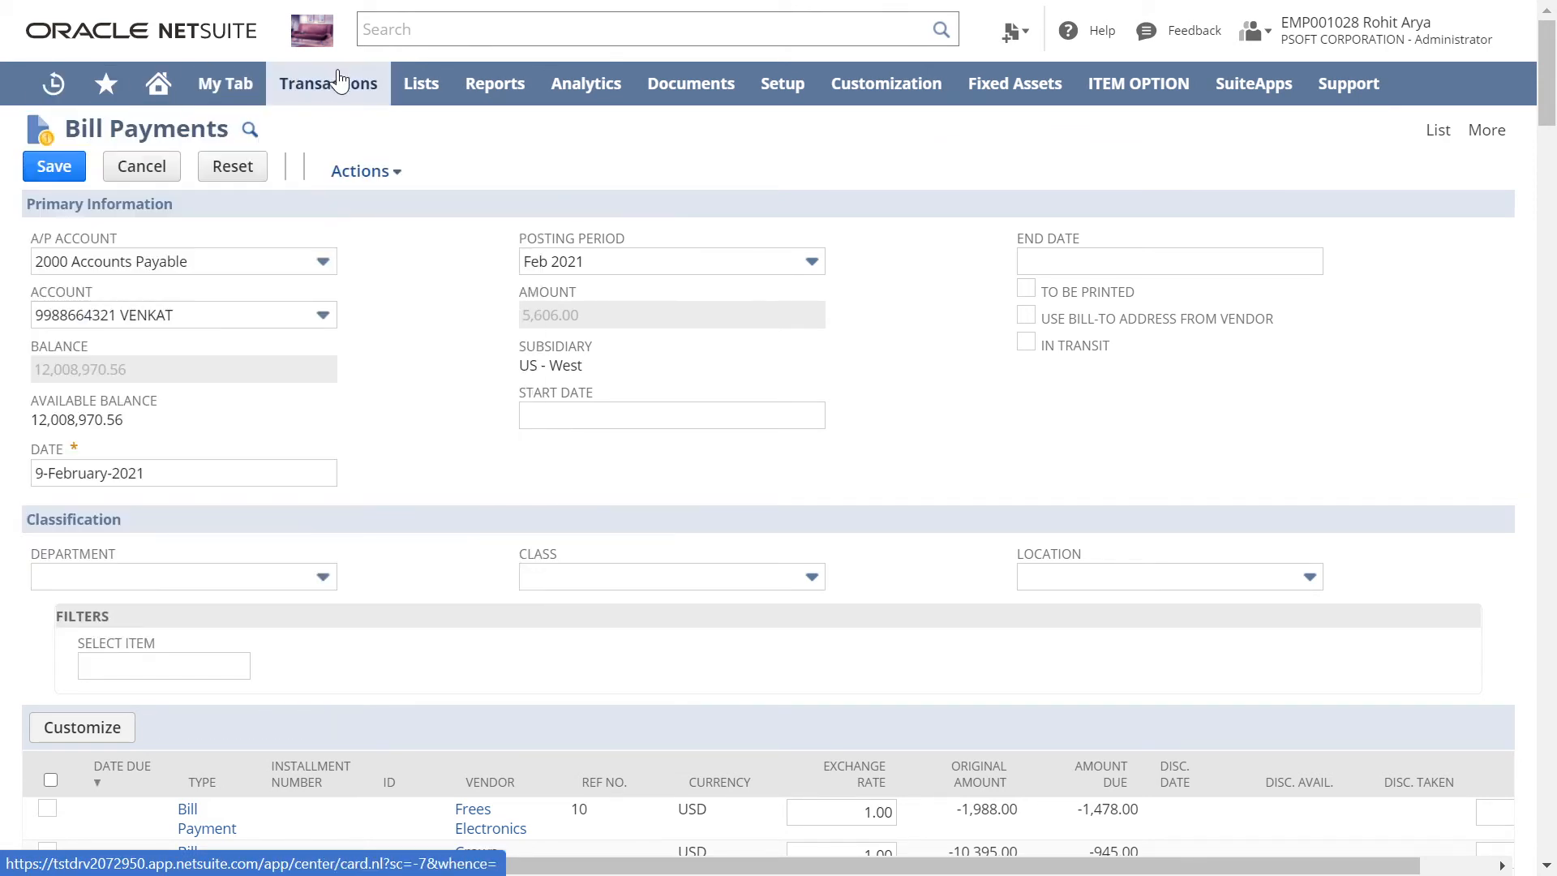
# Step: Leave the unsaved bill payments for the list of entered bills, and view the 399.00 USD bill from AAA Consulting
pyautogui.moveTo(337, 78)
pyautogui.moveTo(348, 264)
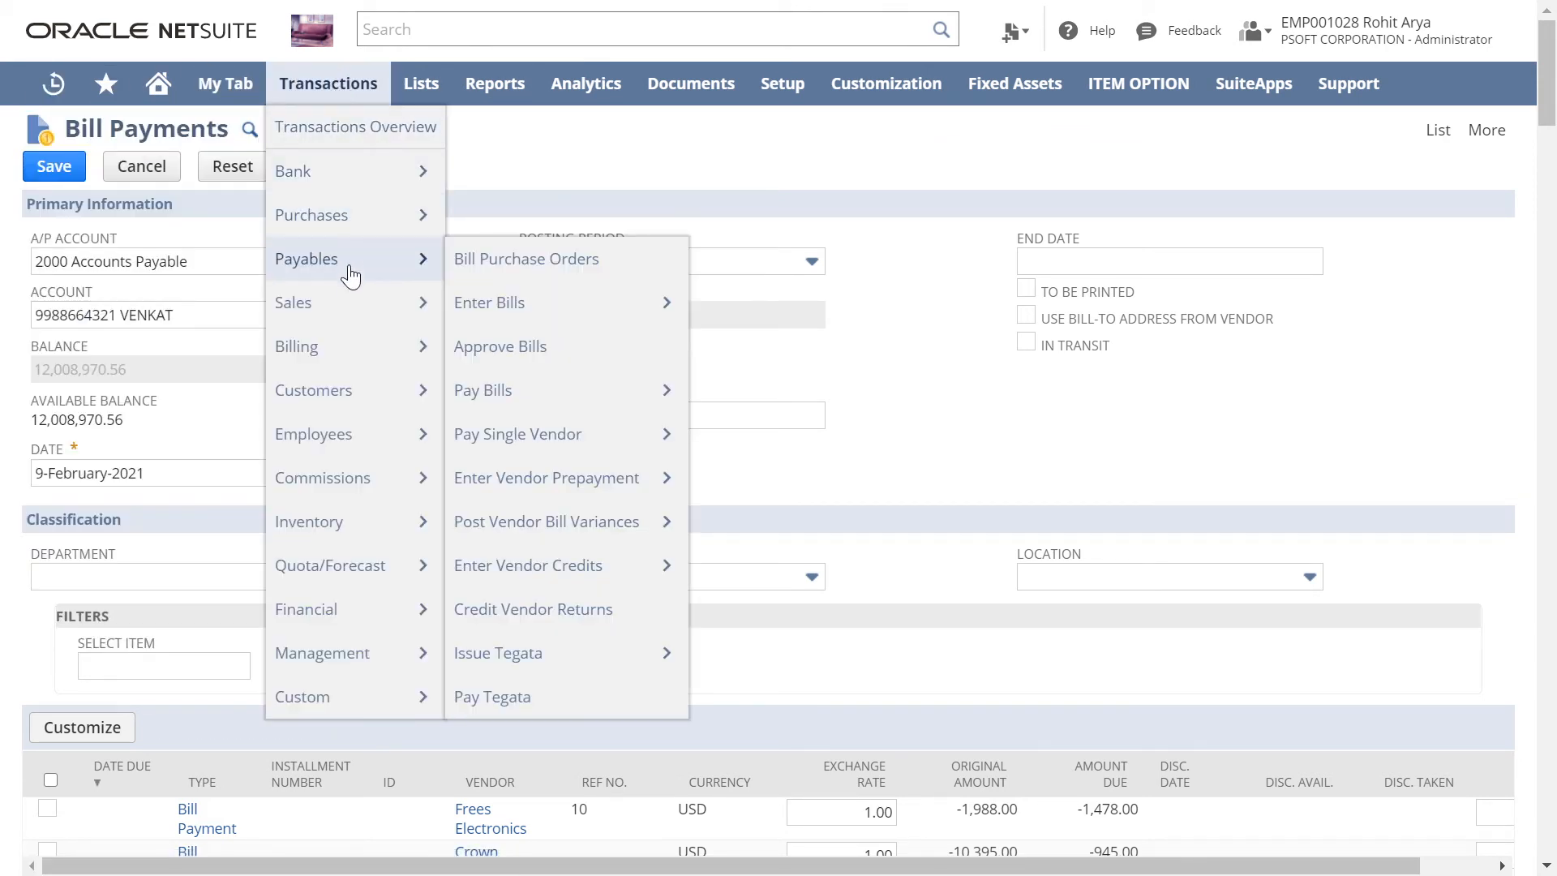
pyautogui.moveTo(601, 321)
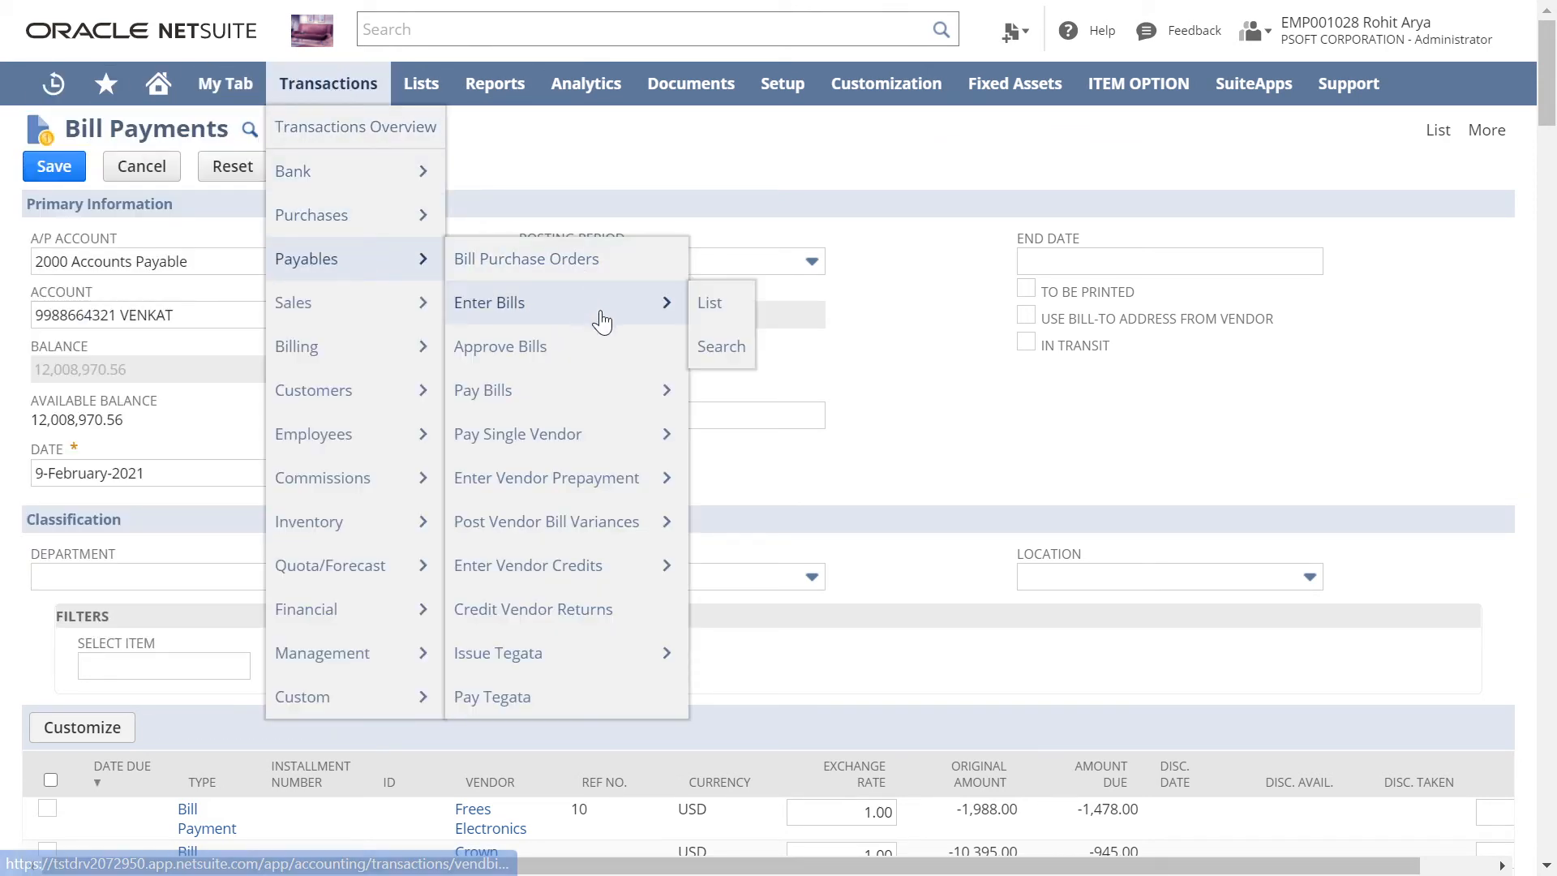
pyautogui.click(711, 304)
pyautogui.click(874, 135)
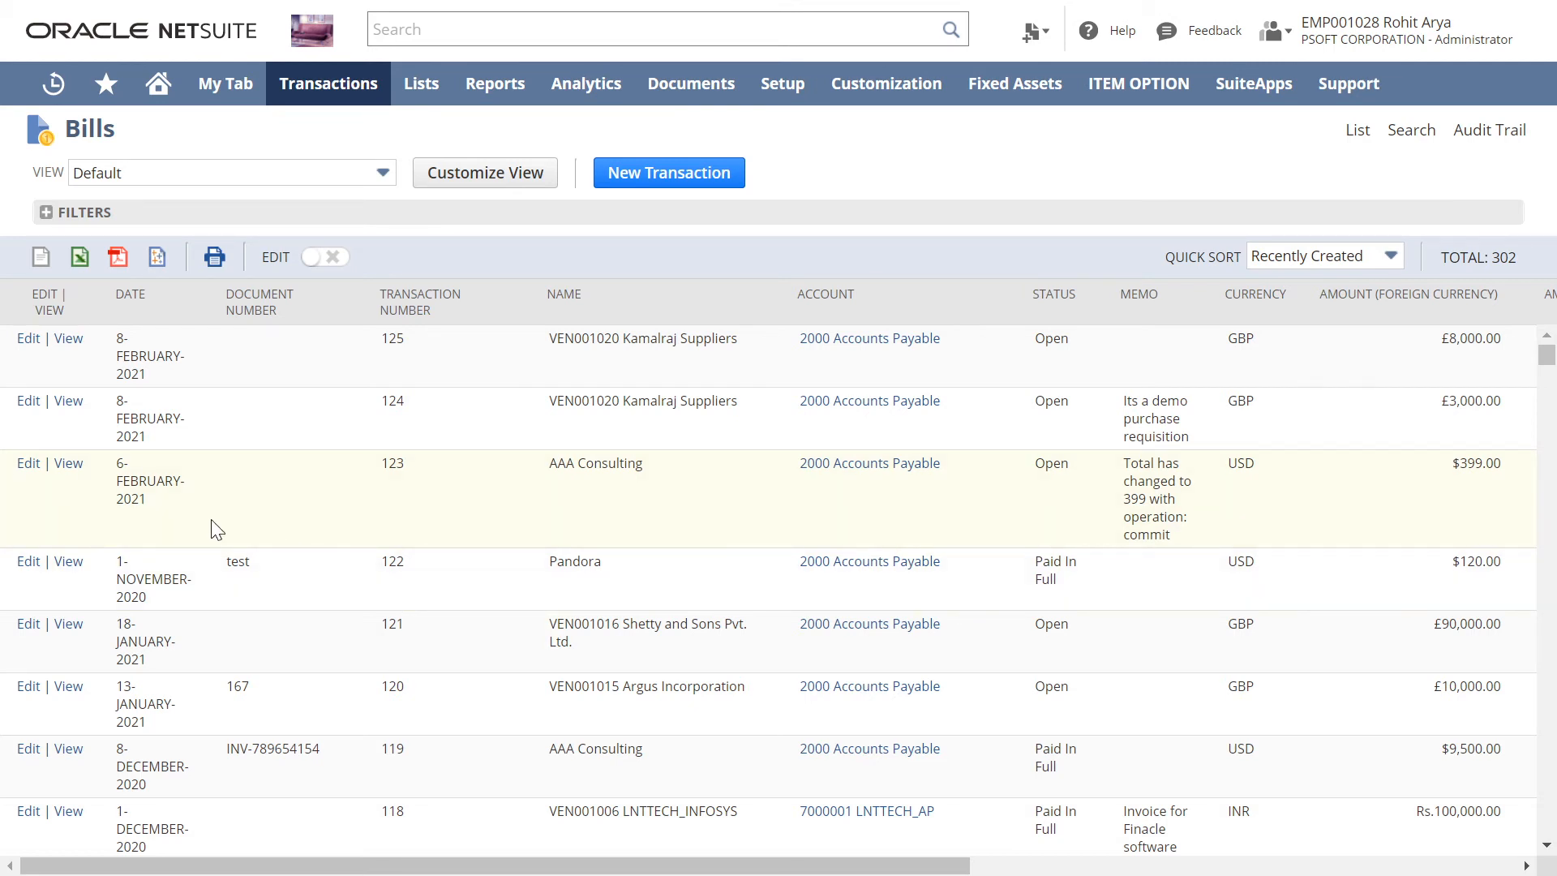
pyautogui.click(69, 465)
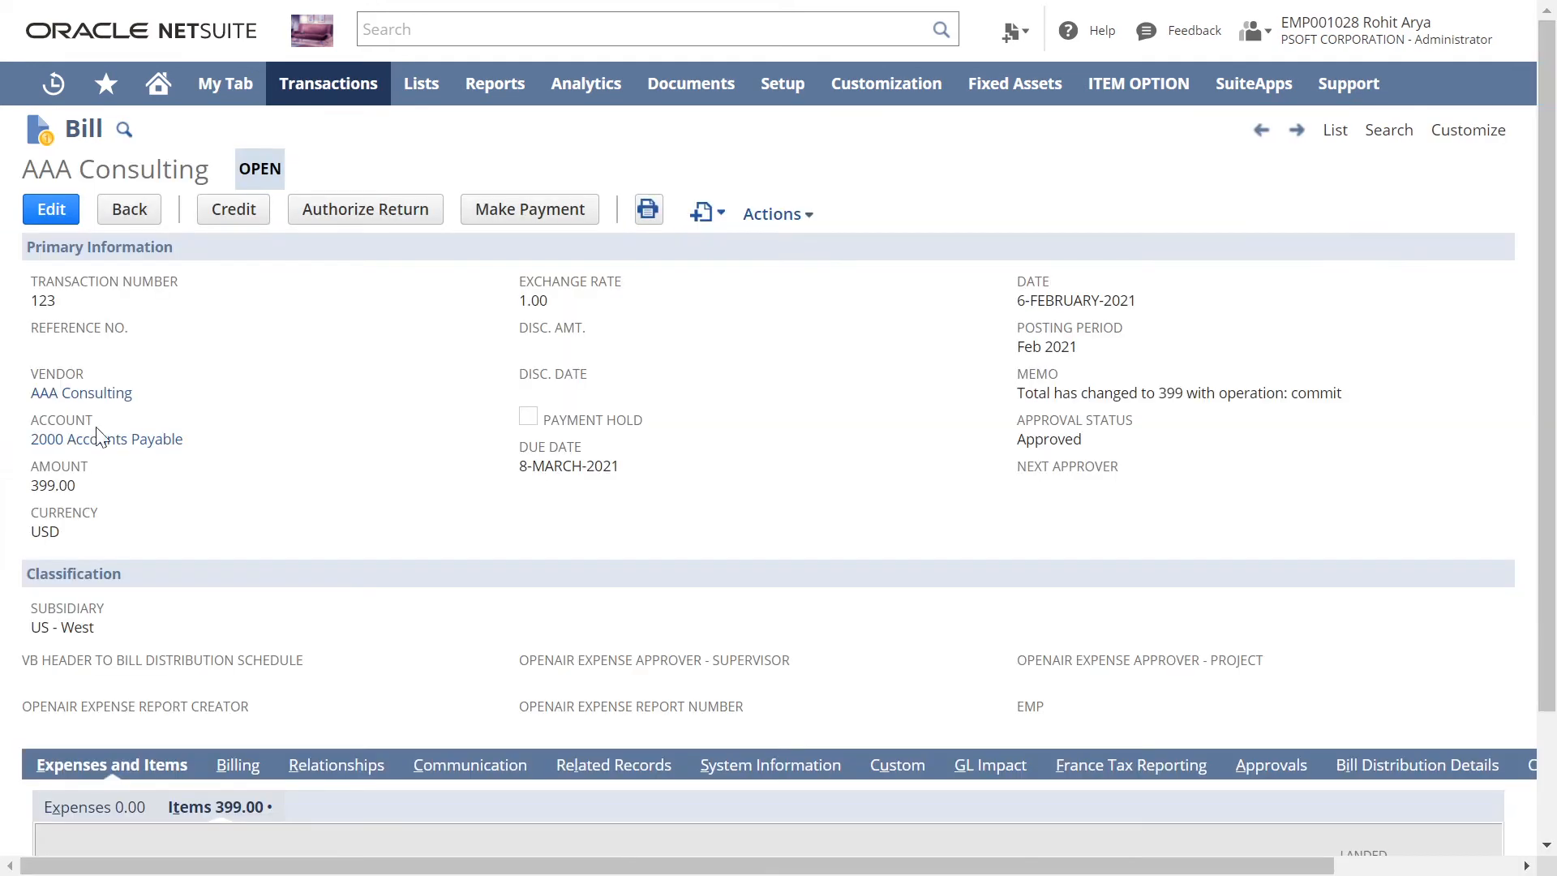
# Step: Start a payment for this bill with the Standard Bill Payment form, keeping the preselected bank account
pyautogui.click(523, 217)
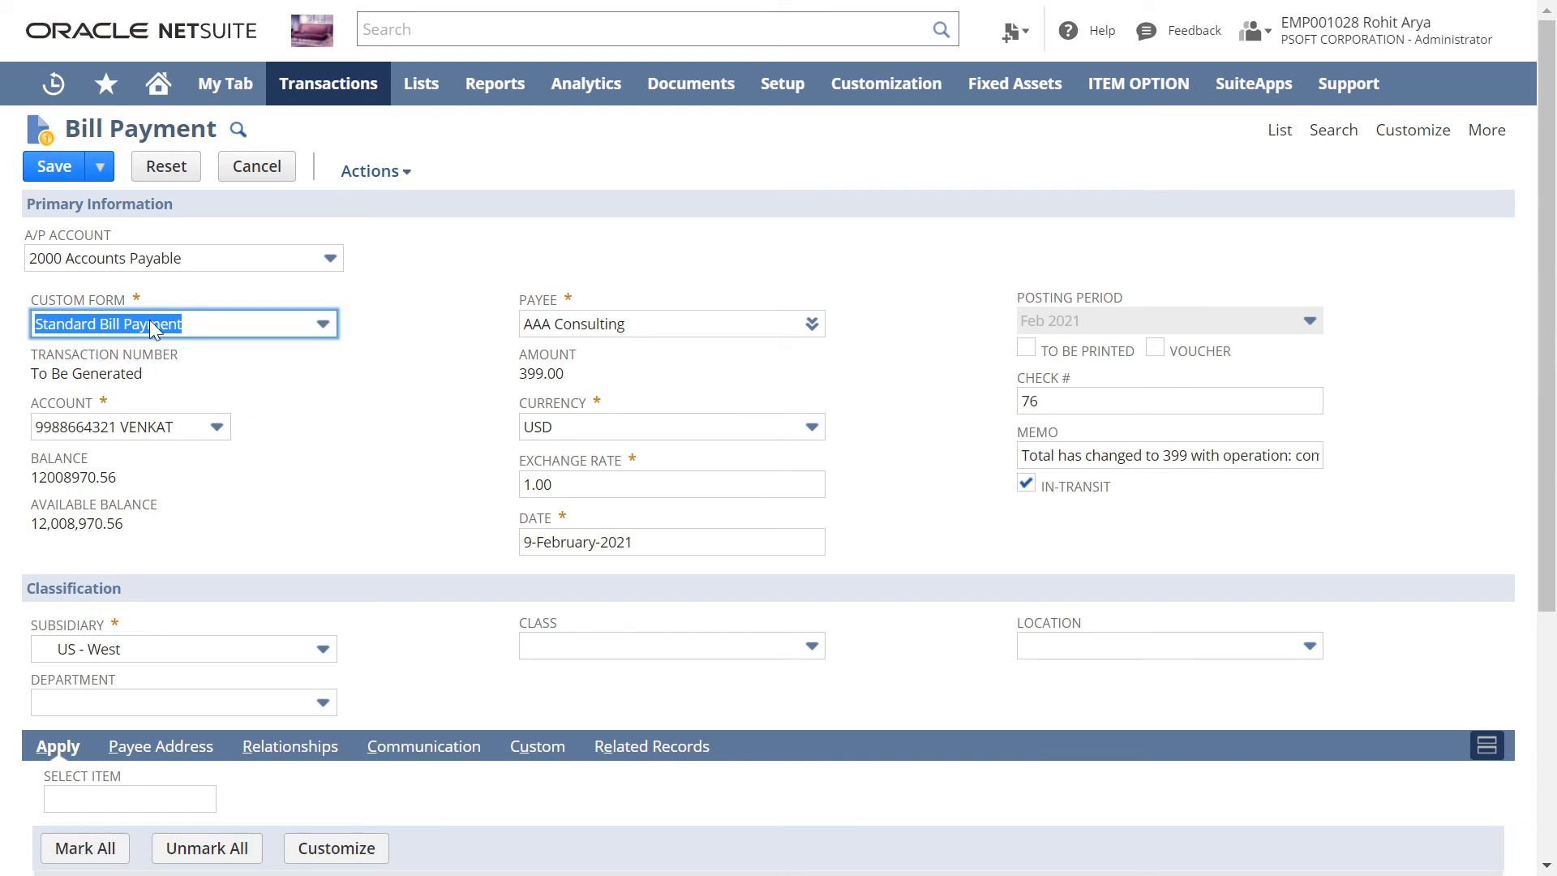
pyautogui.click(278, 333)
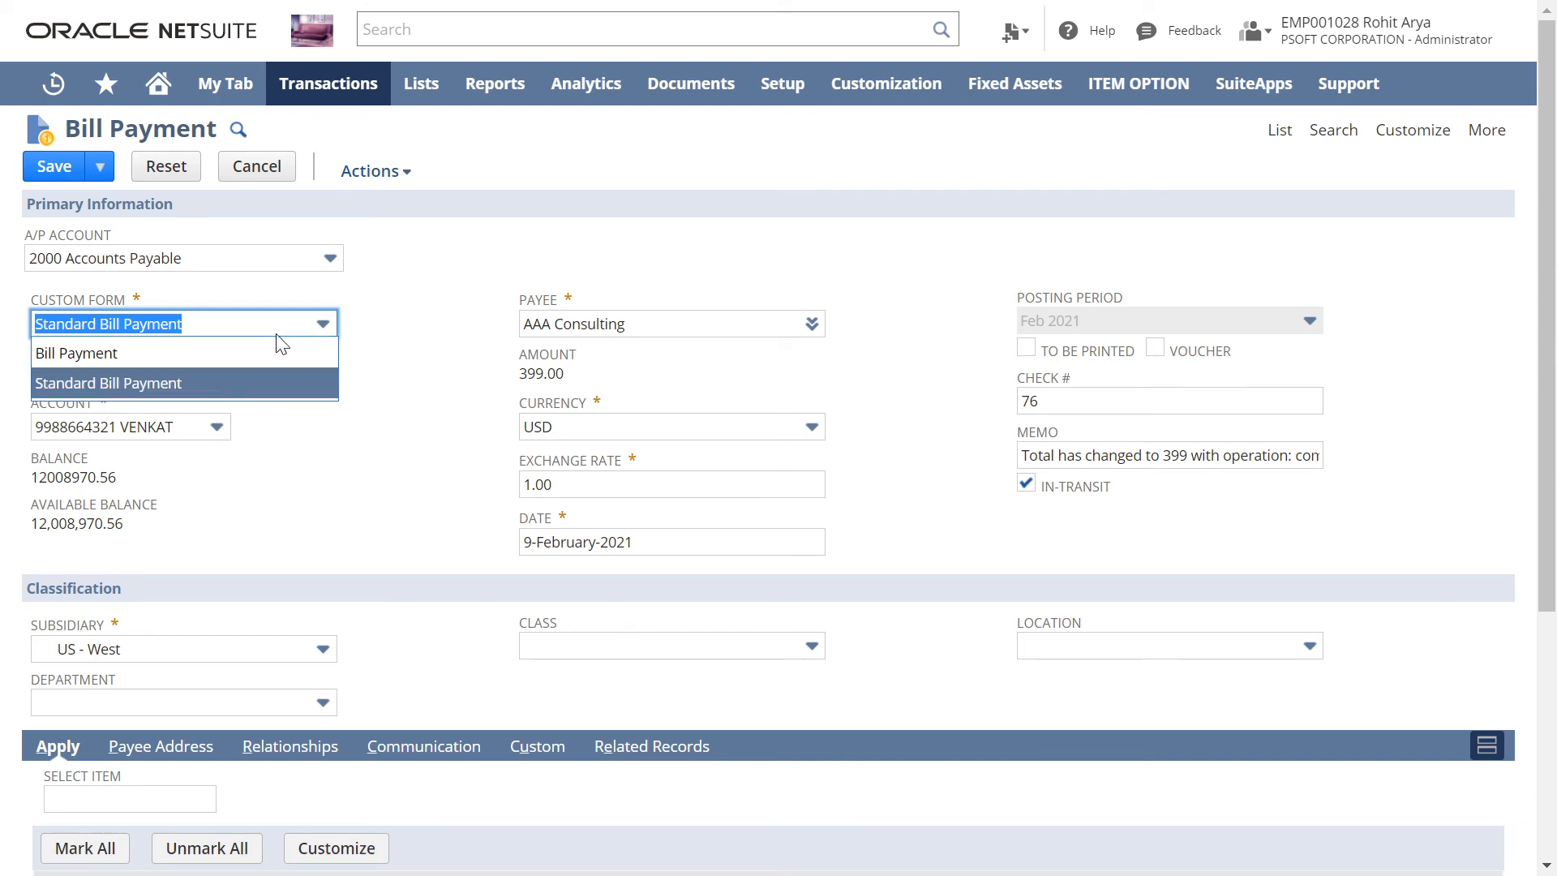
pyautogui.click(150, 386)
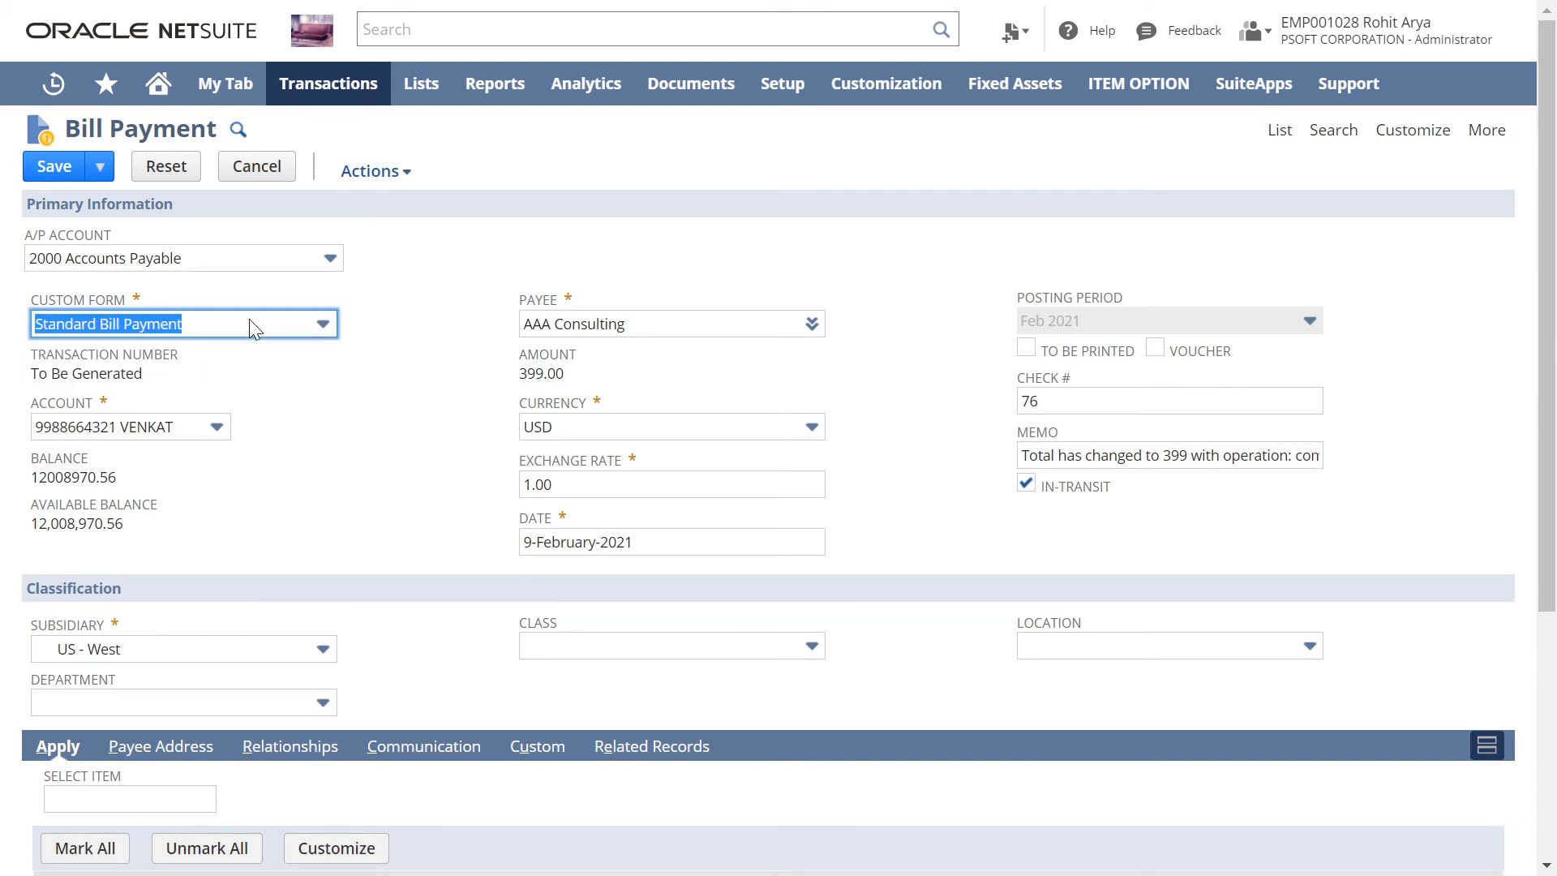
pyautogui.click(414, 308)
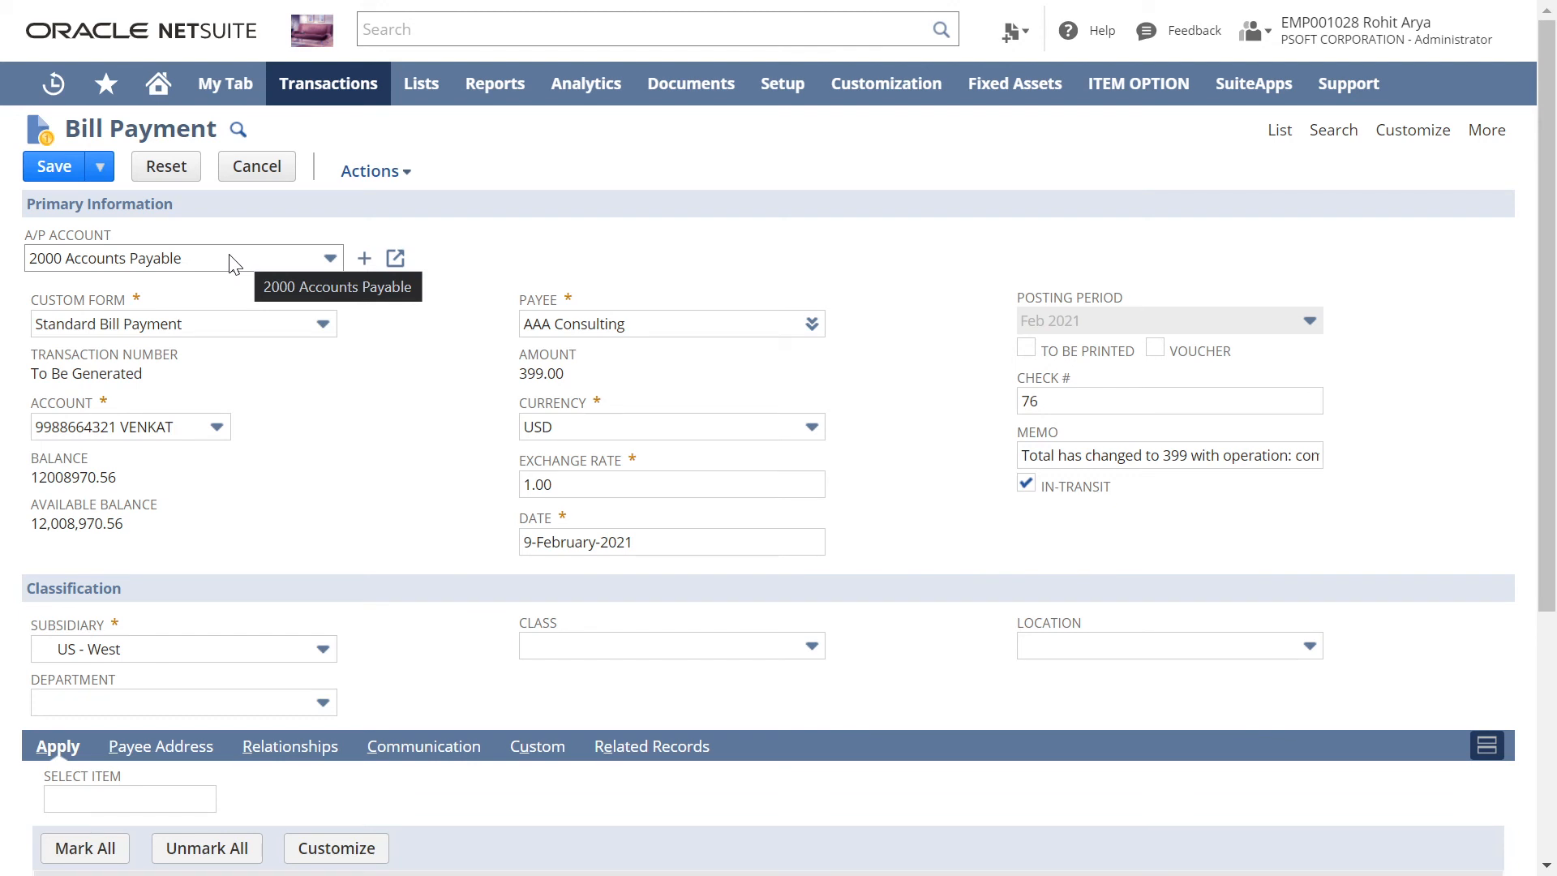
pyautogui.click(195, 430)
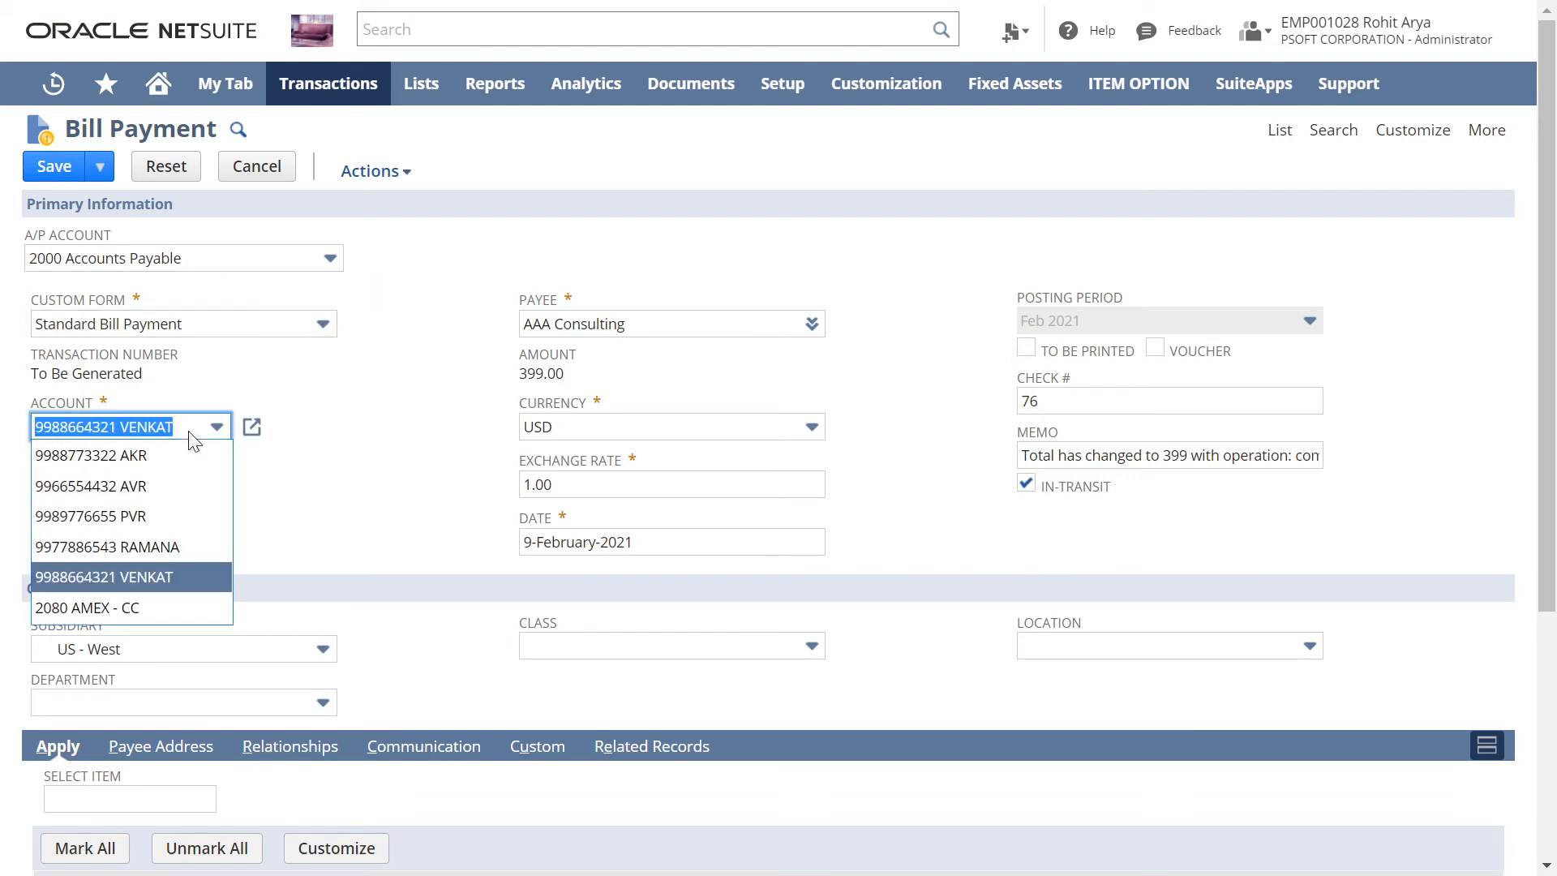
pyautogui.click(134, 578)
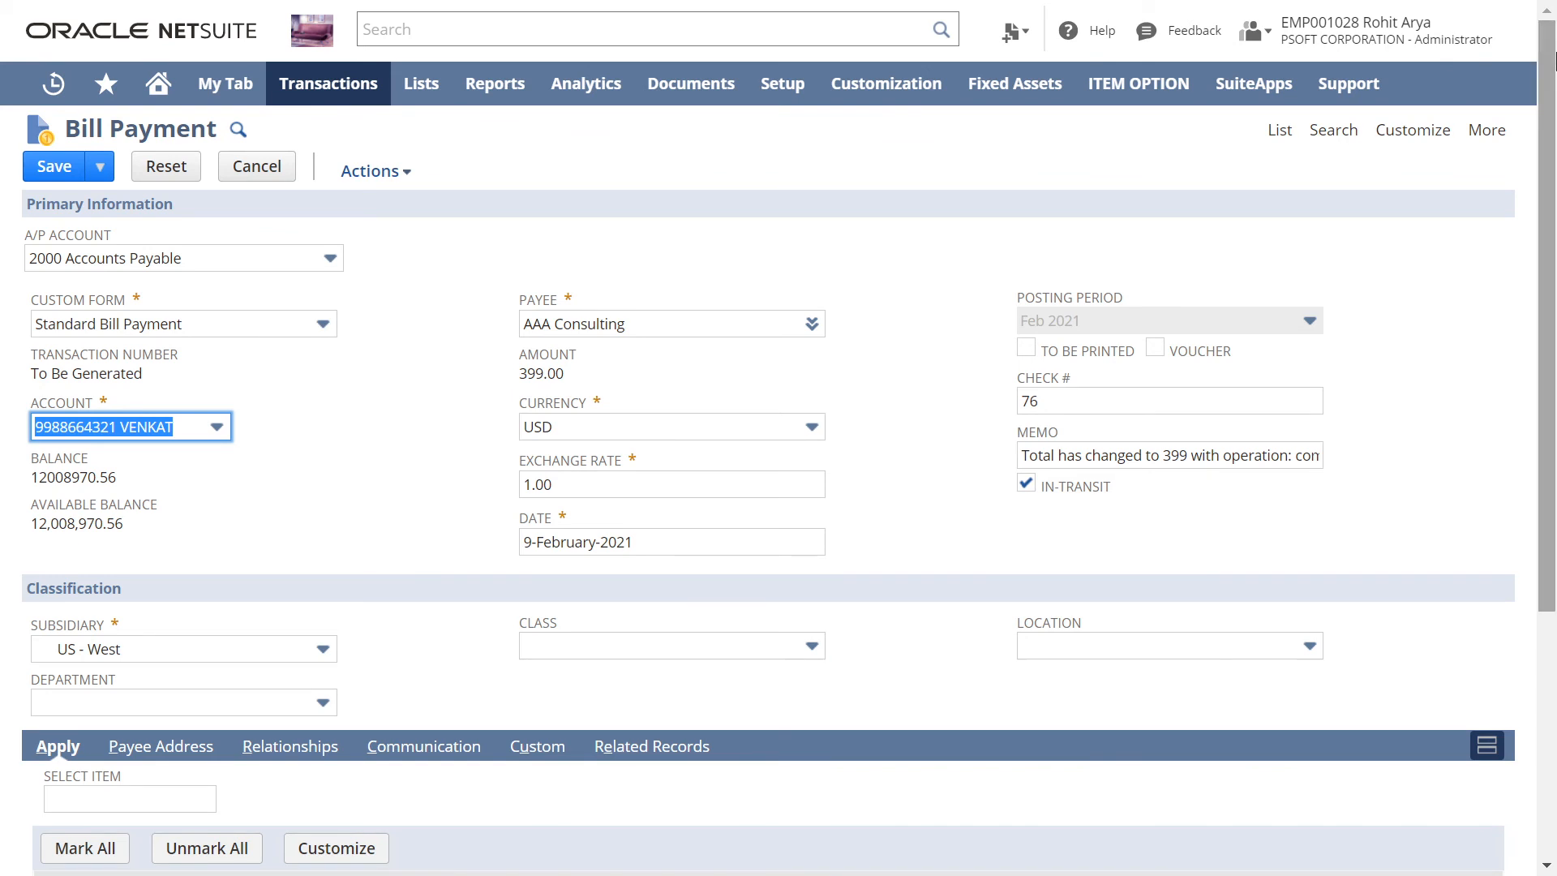
# Step: Turn off In-Transit on the bill payment, check the bill lines it applies to, and save it
pyautogui.scroll(-3, 1553, 77)
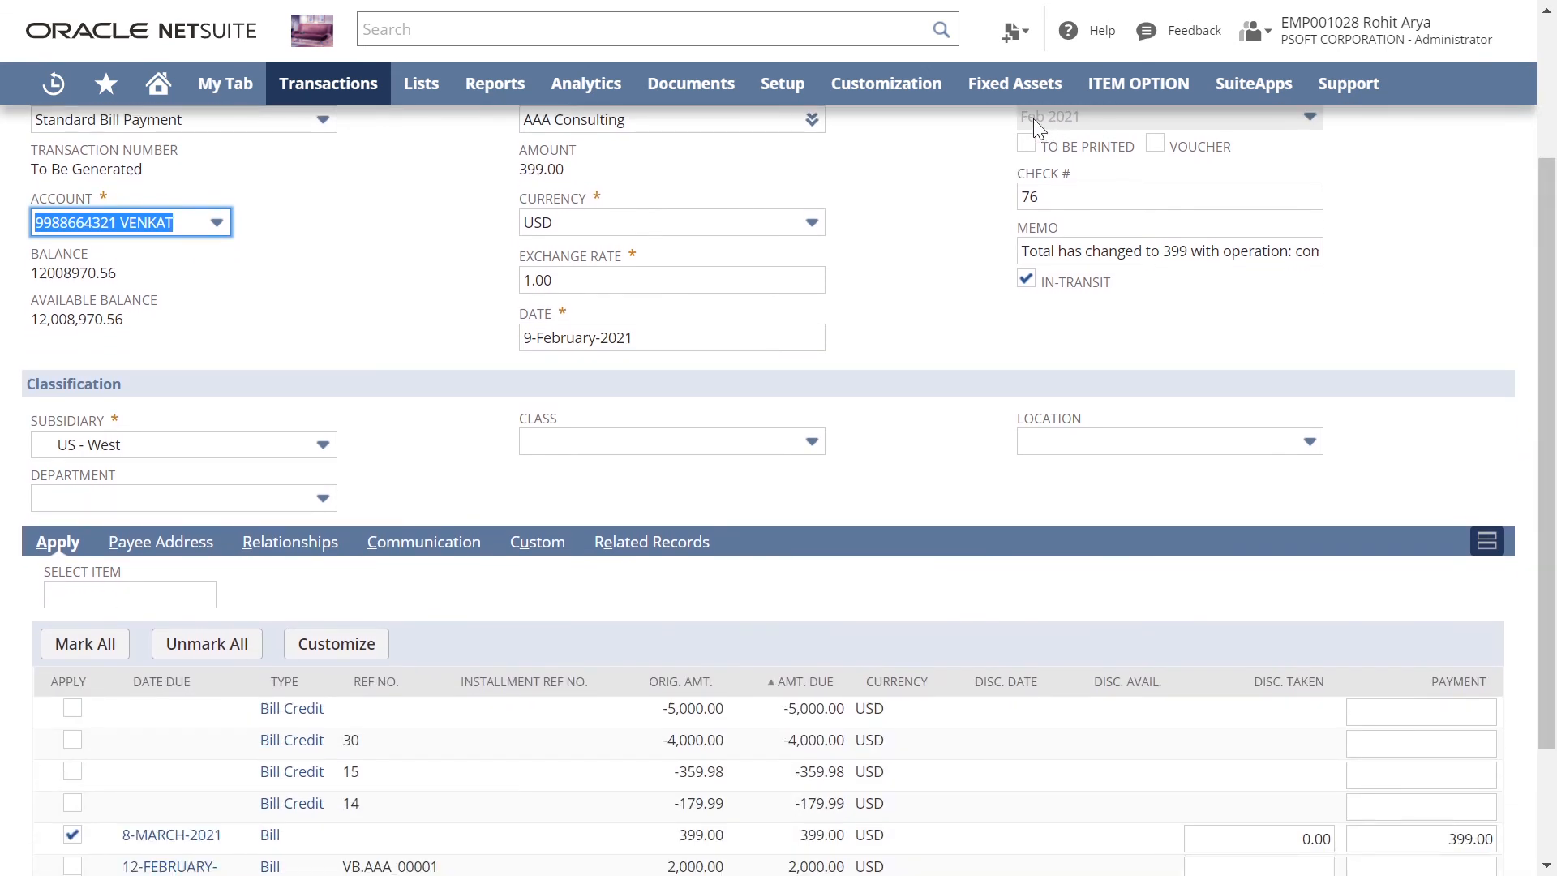
pyautogui.click(1027, 279)
pyautogui.click(897, 161)
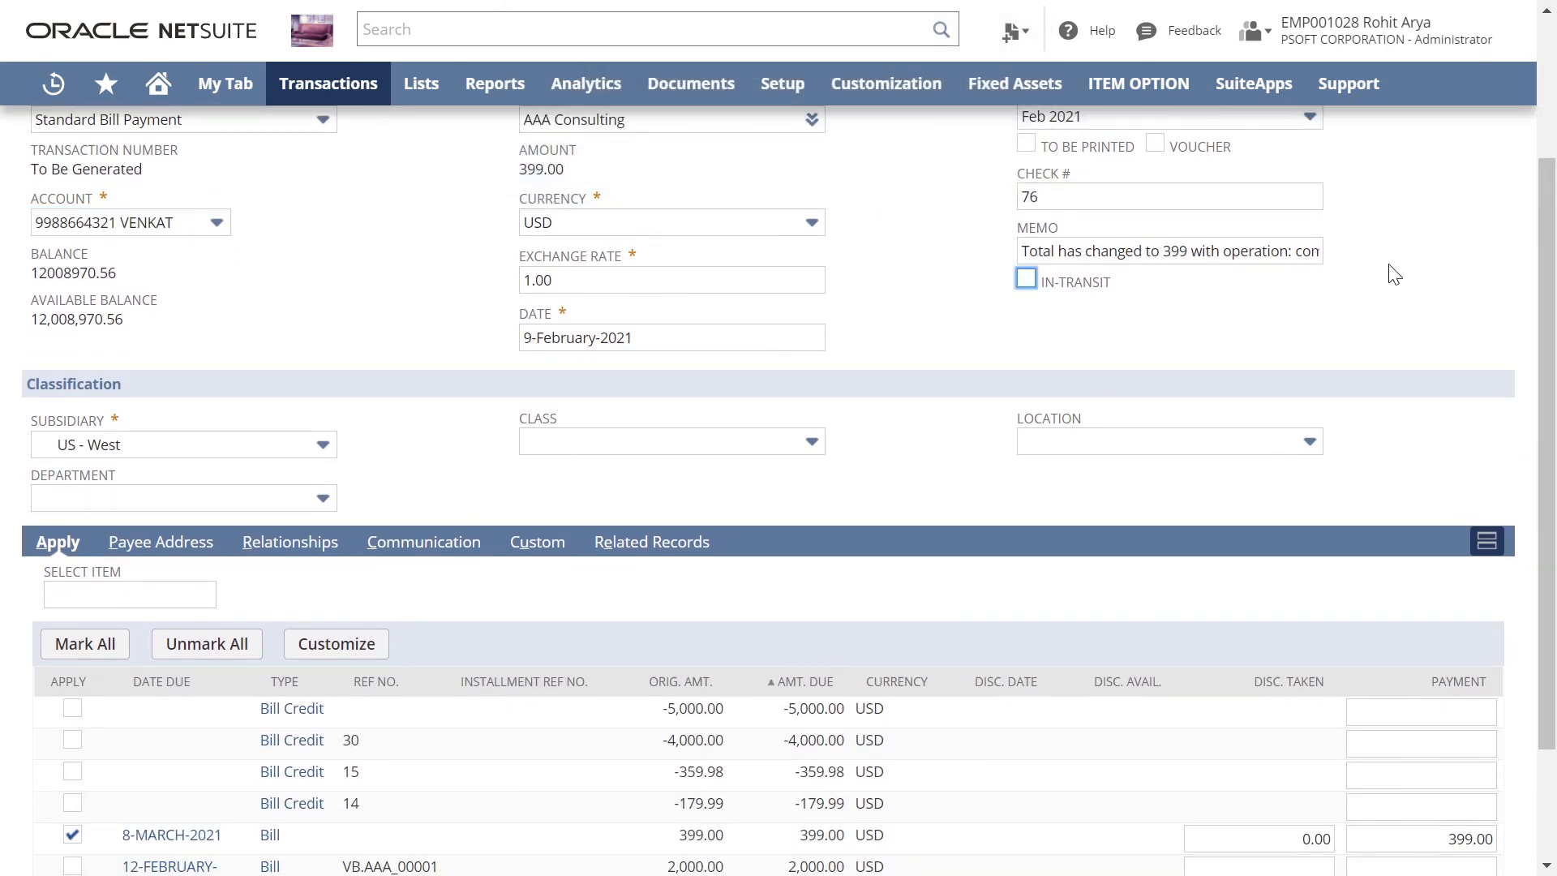
pyautogui.scroll(-2, 852, 395)
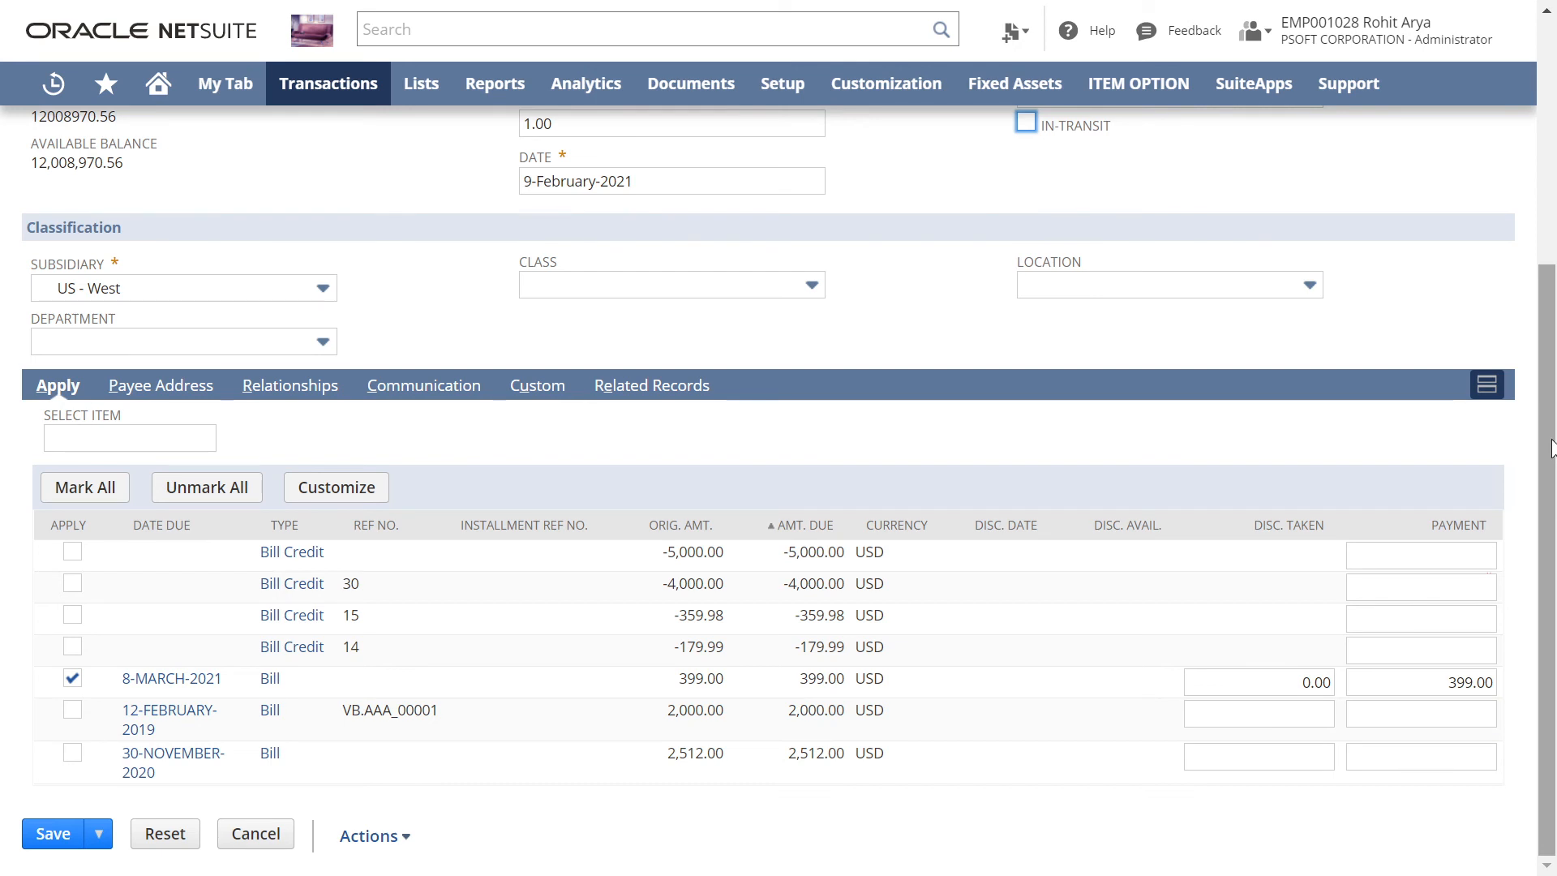
pyautogui.moveTo(1551, 448); pyautogui.dragTo(1551, 412)
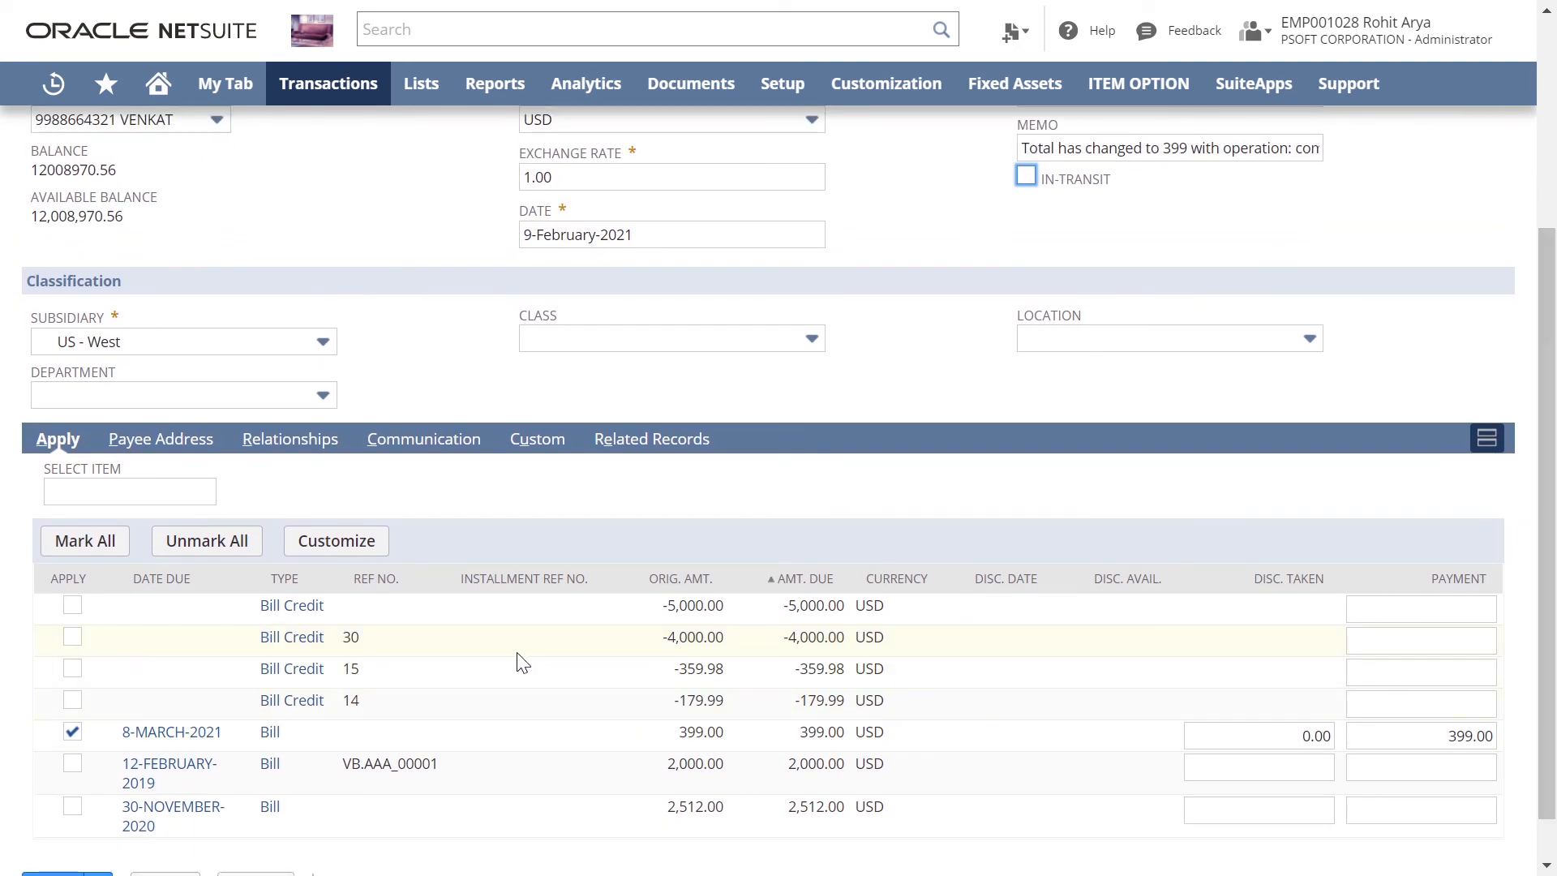
pyautogui.moveTo(1549, 483); pyautogui.dragTo(1550, 275)
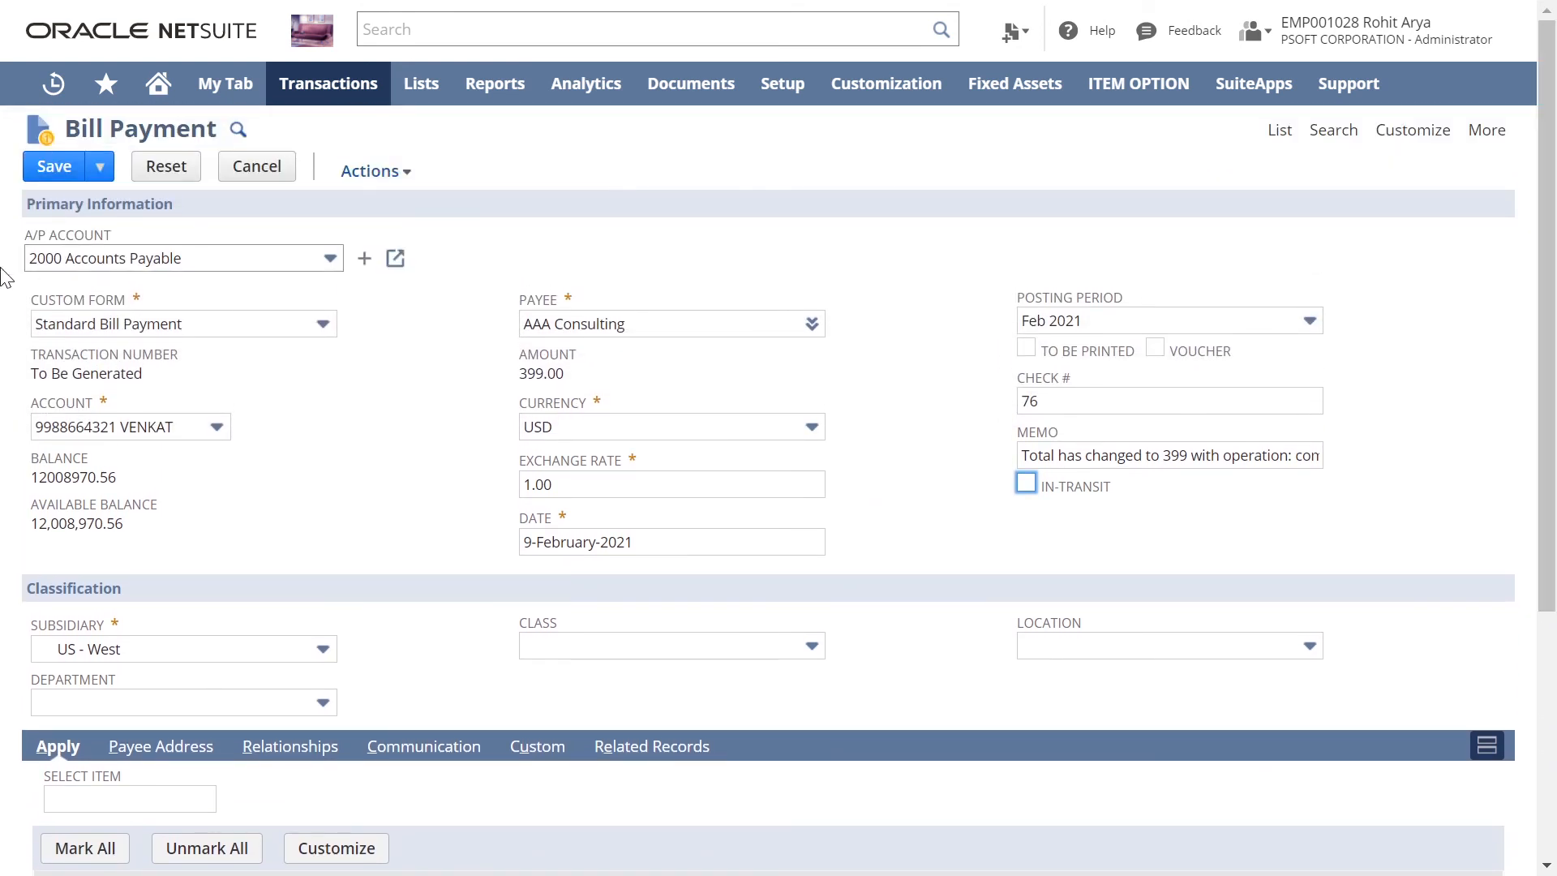
pyautogui.click(44, 175)
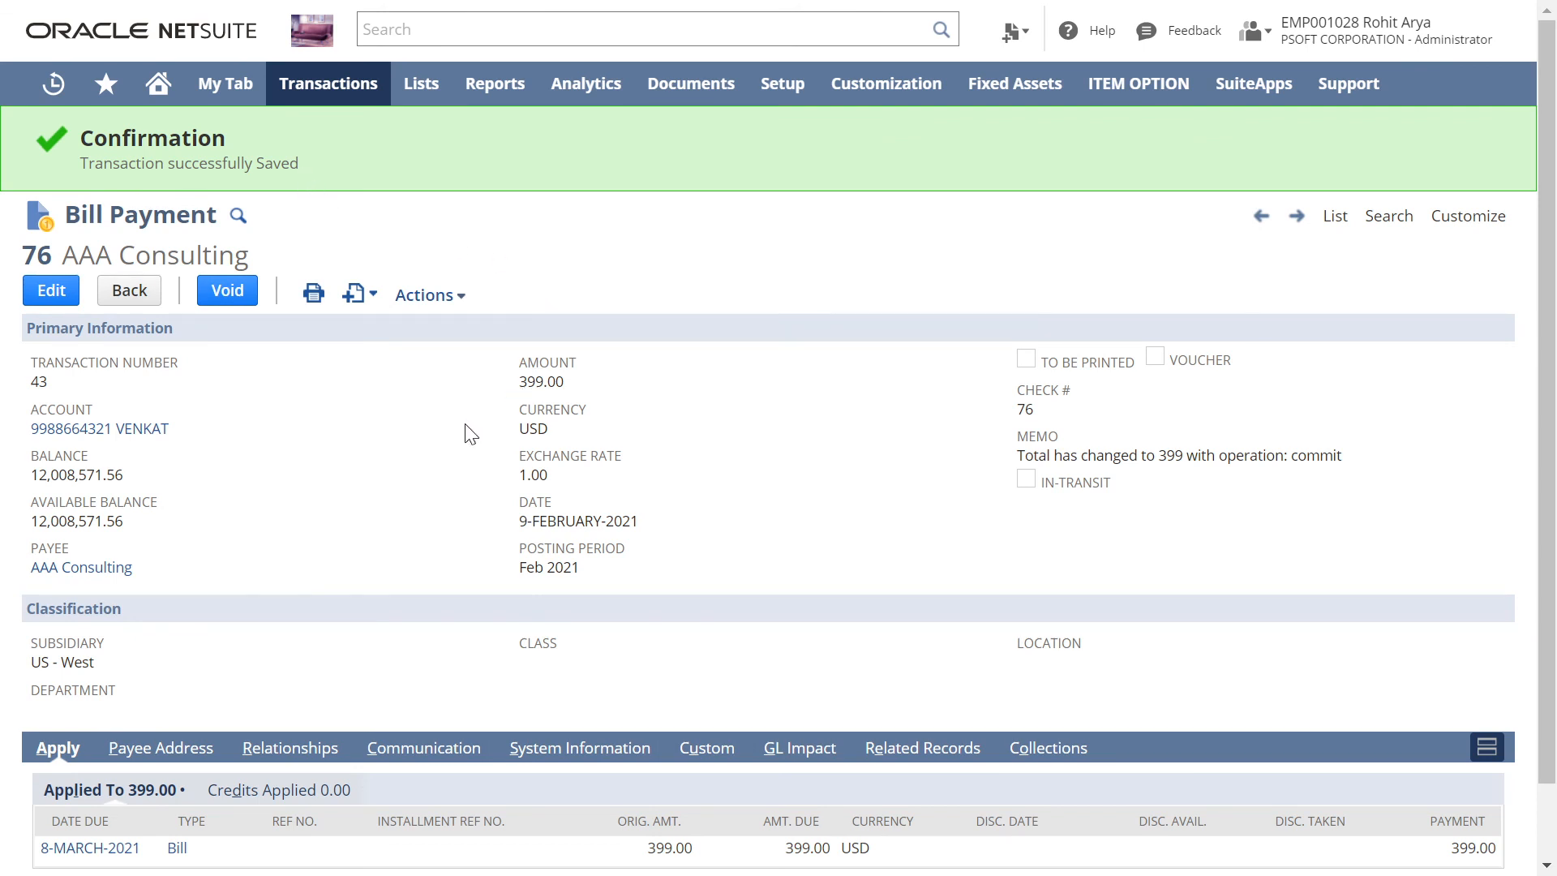
# Step: Switch to the presentation slide explaining how to pay a bill
pyautogui.click(424, 295)
pyautogui.click(325, 391)
pyautogui.hotkey('alt', 'Tab')
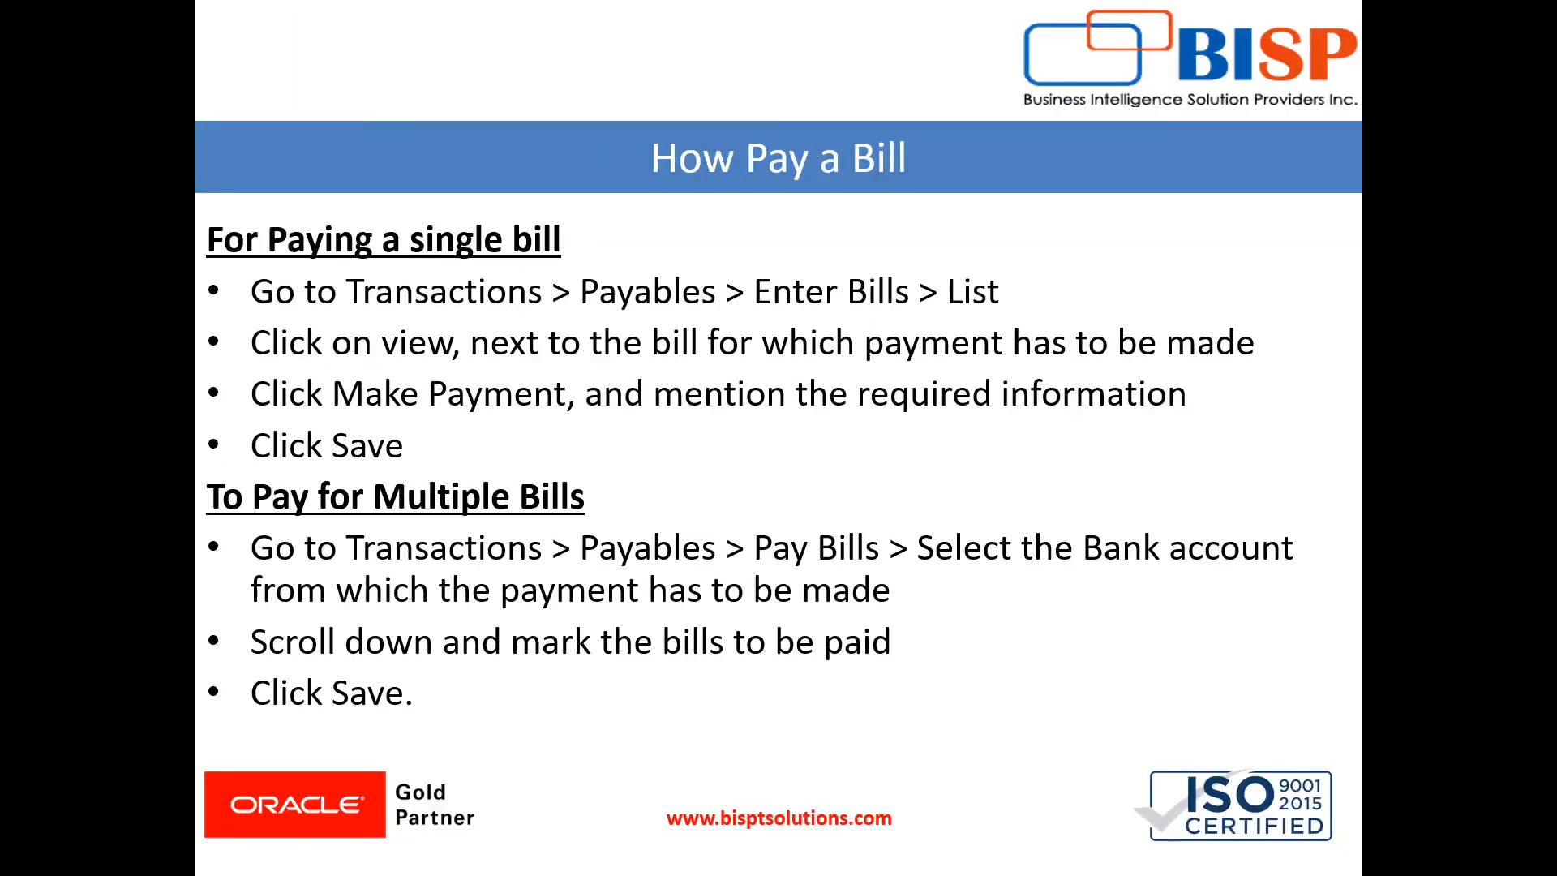